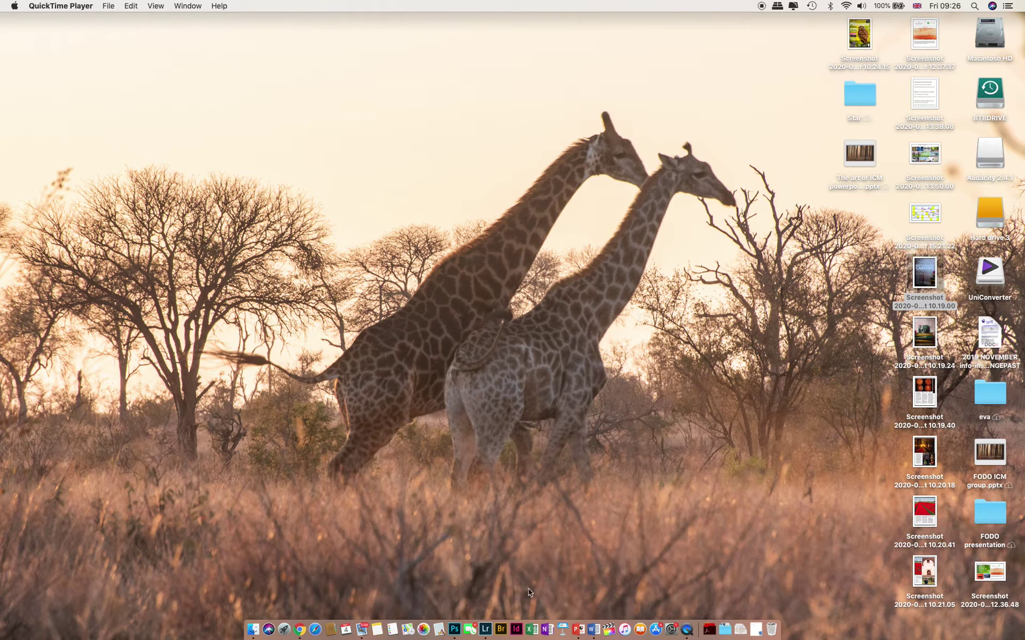
Launch Lightroom Classic from the Dock to show the 'icm edit video' collection
click(488, 635)
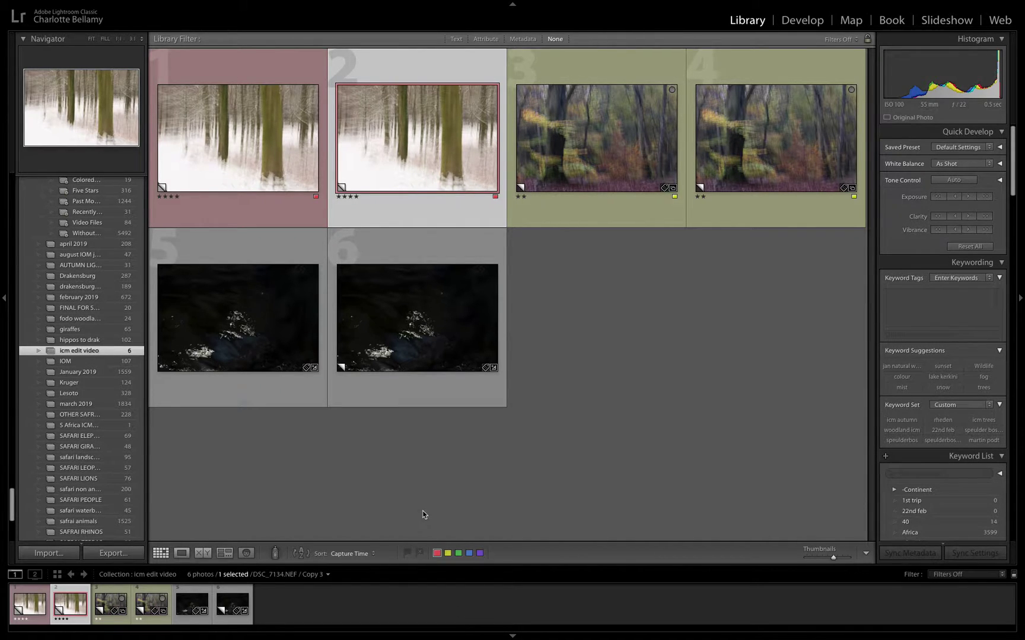
Open DSC_7134.NEF (Copy 2), the first snowy forest photo, enlarged in Loupe view
double_click(253, 195)
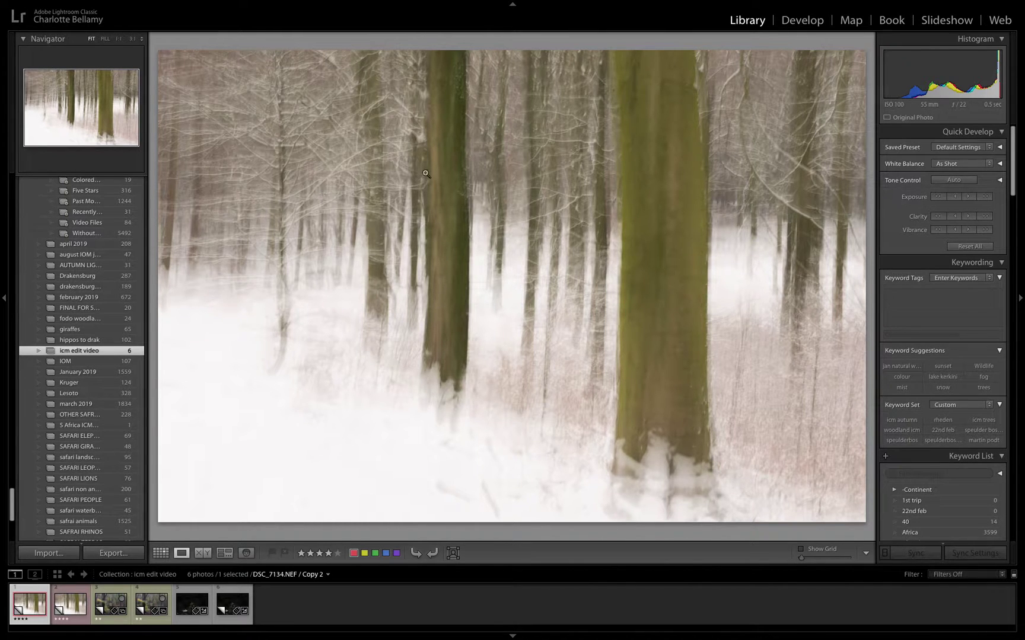
In Develop, set Contrast +16 and Blacks -28, keep Highlights at 0, and convert to Black & White
click(796, 24)
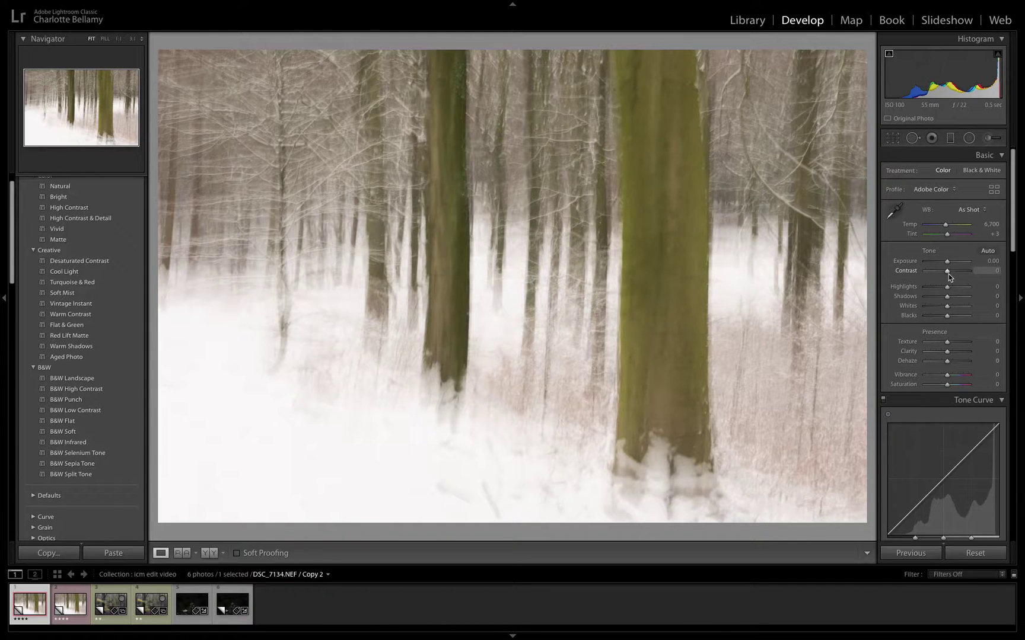
drag(947, 274, 951, 275)
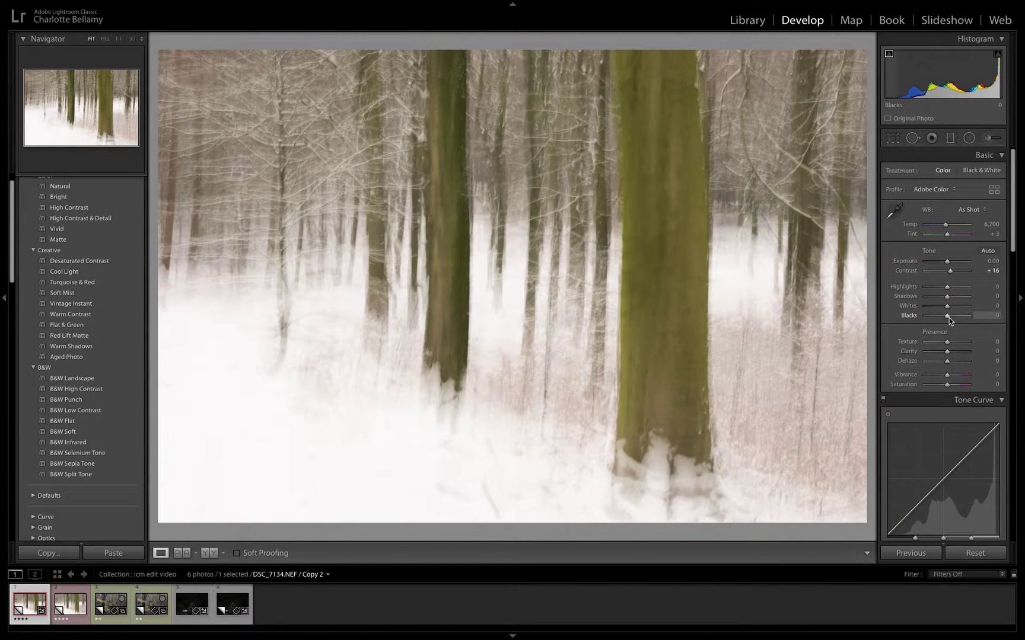
drag(948, 318, 942, 318)
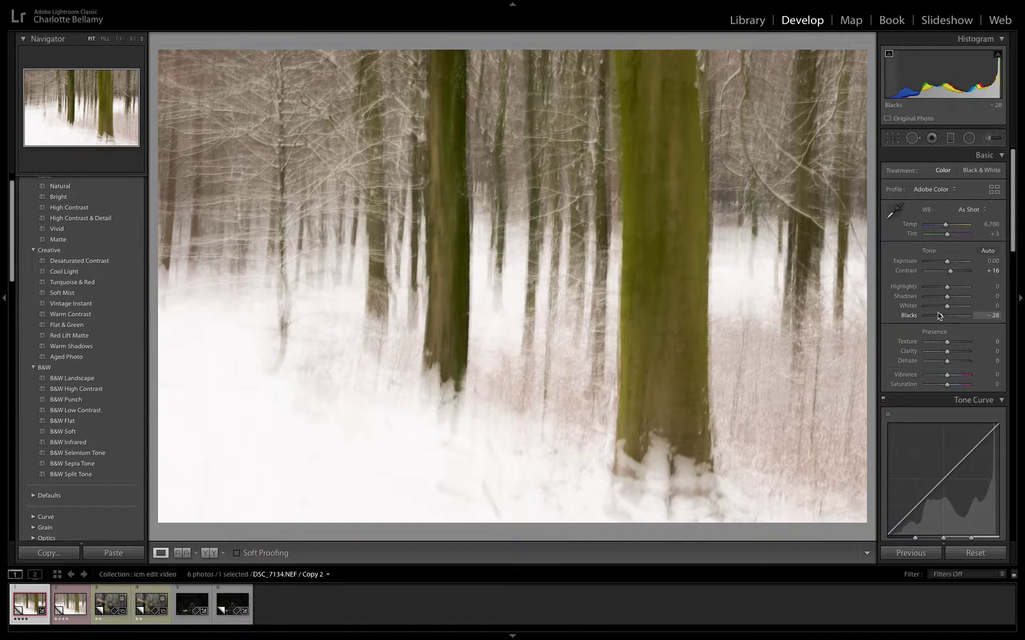
drag(947, 287, 915, 289)
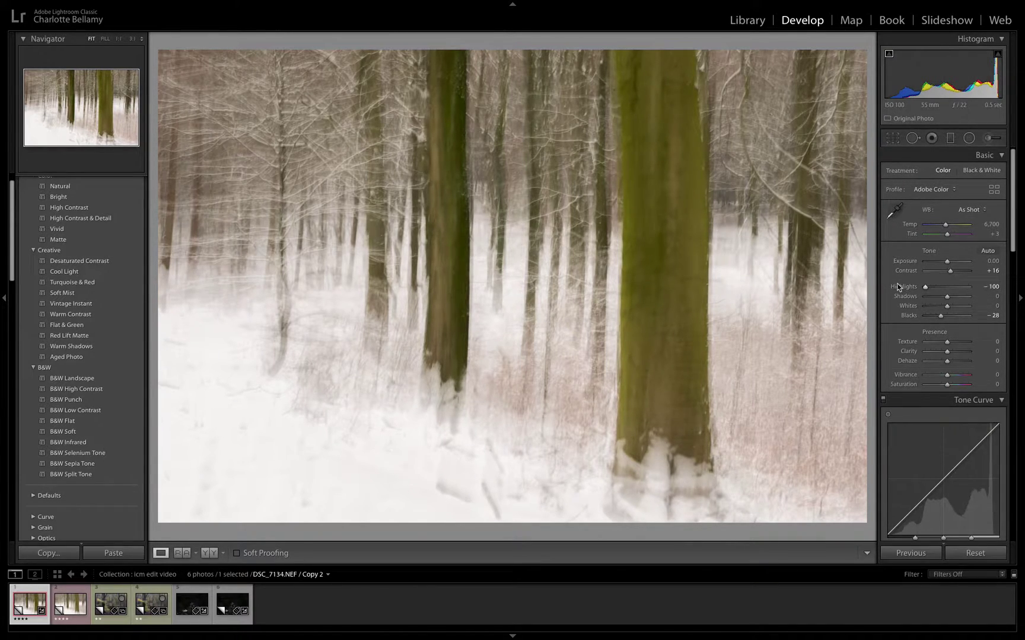
double_click(923, 290)
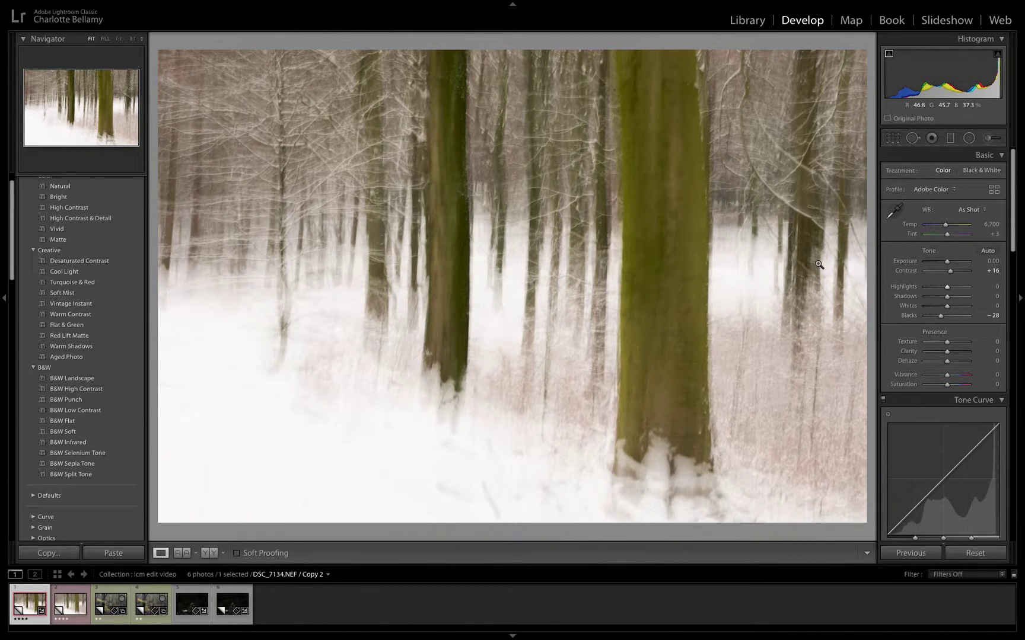
click(982, 172)
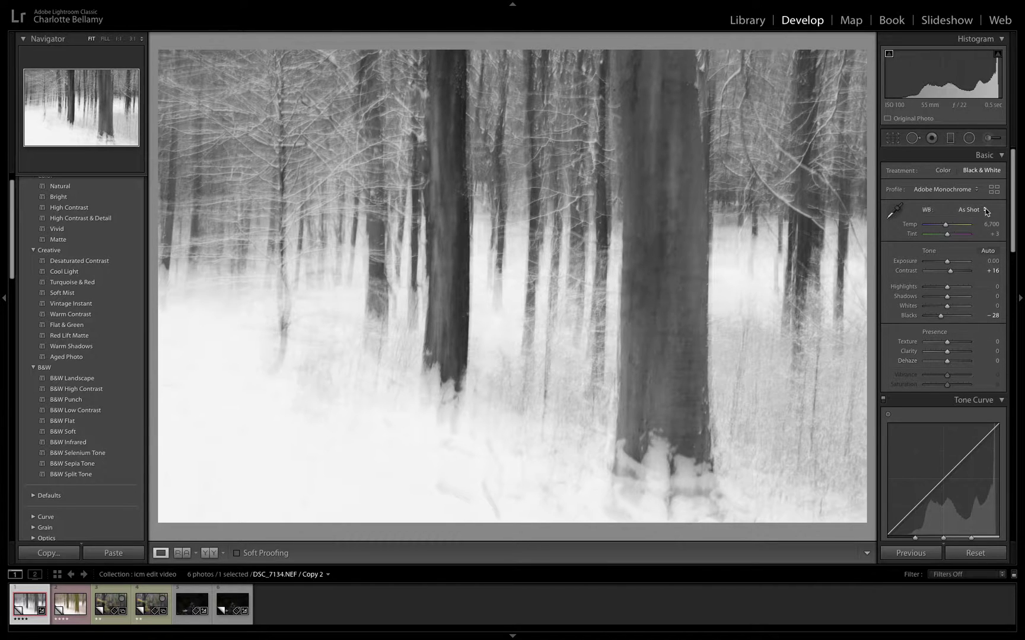
click(944, 171)
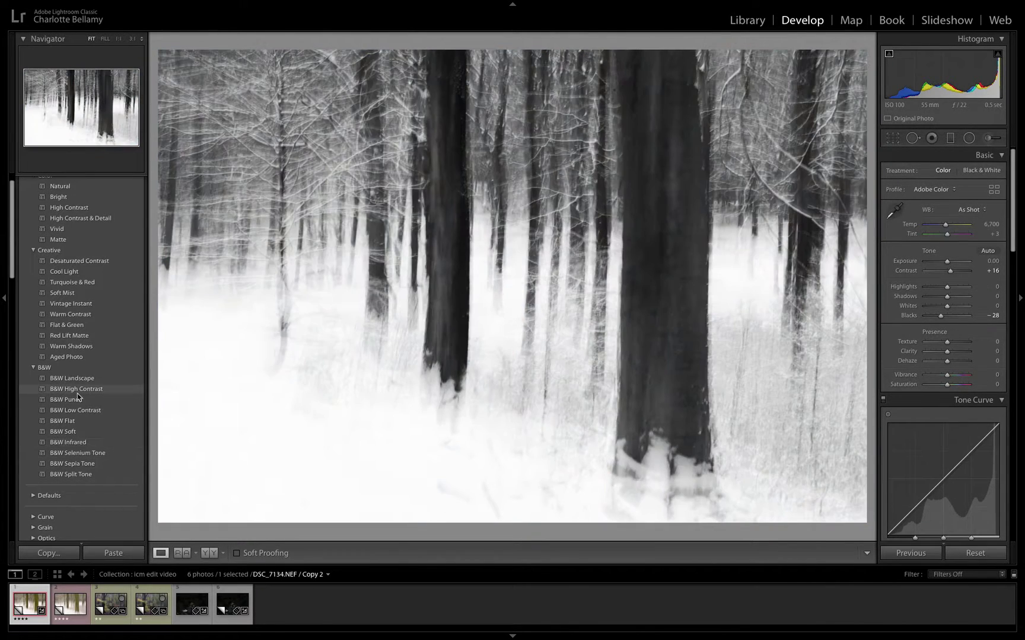
Apply the B&W High Contrast preset with Whites +30 and Blacks -33, then select both snowy copies
click(78, 392)
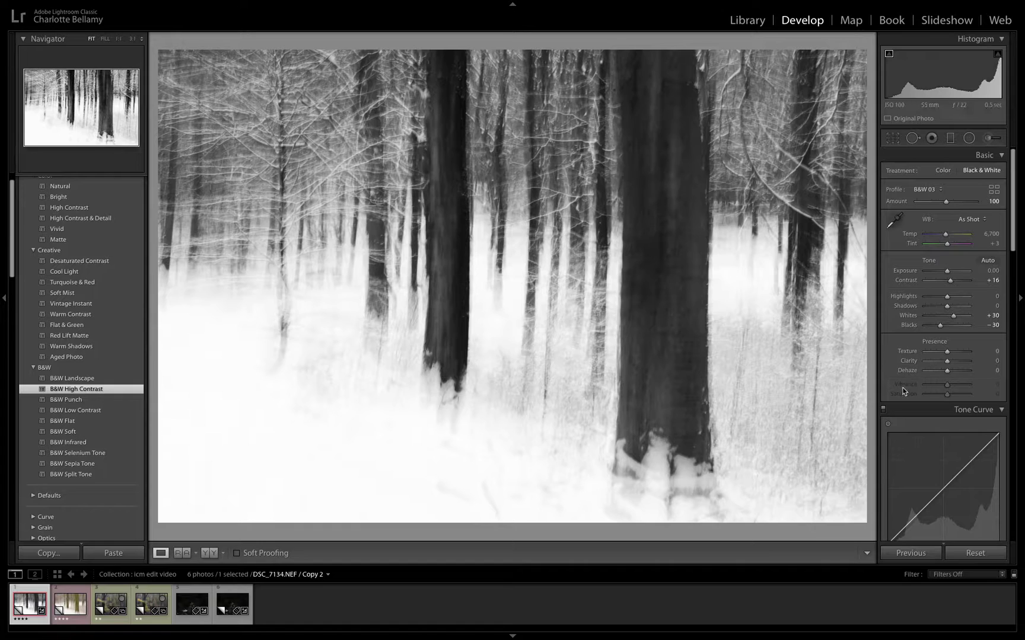
drag(939, 329, 939, 327)
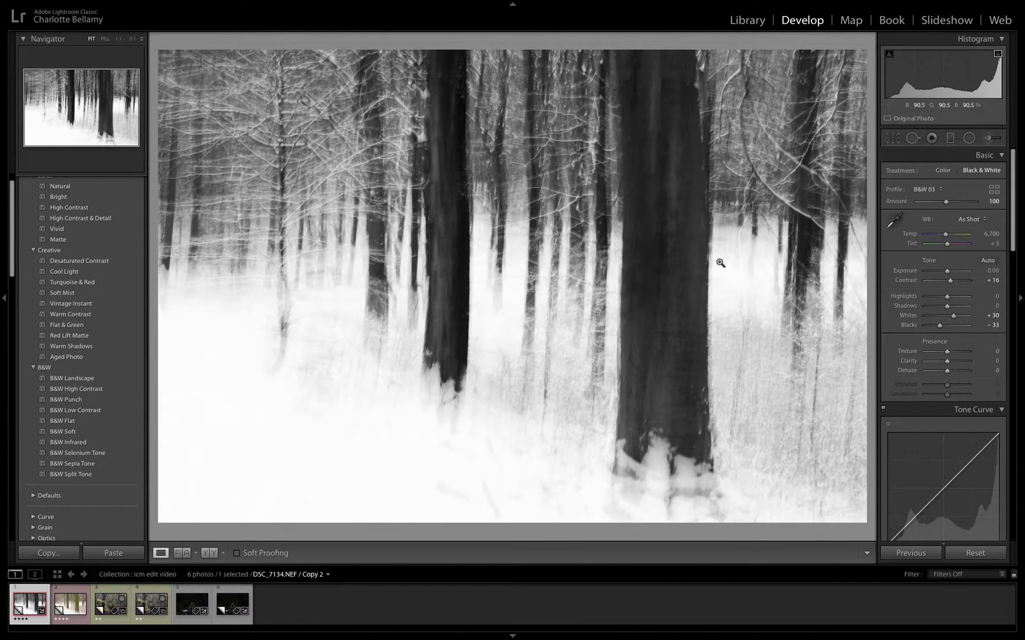
drag(941, 326, 916, 328)
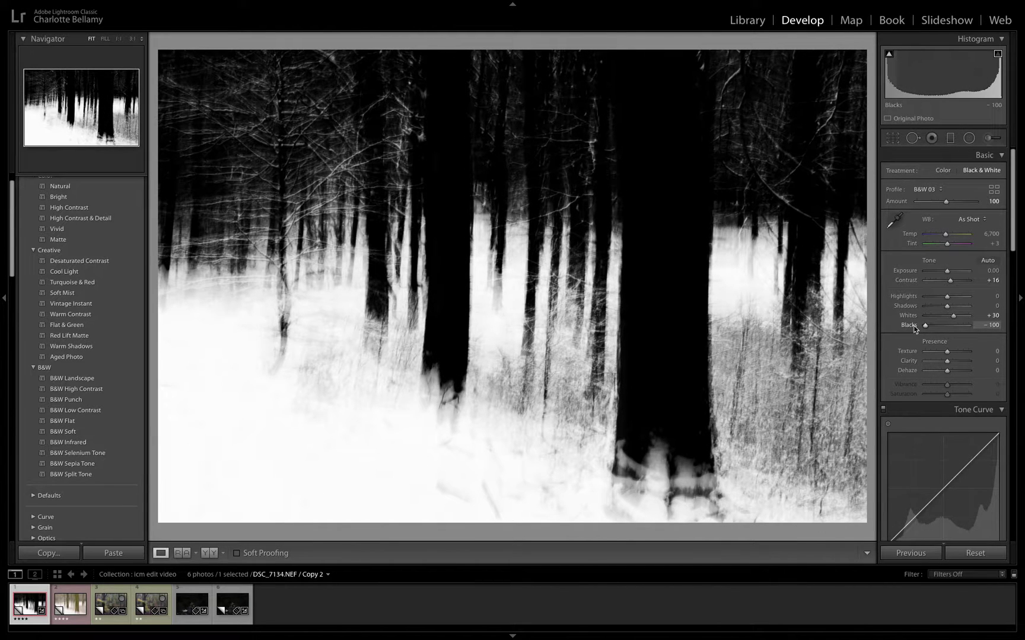
click(889, 56)
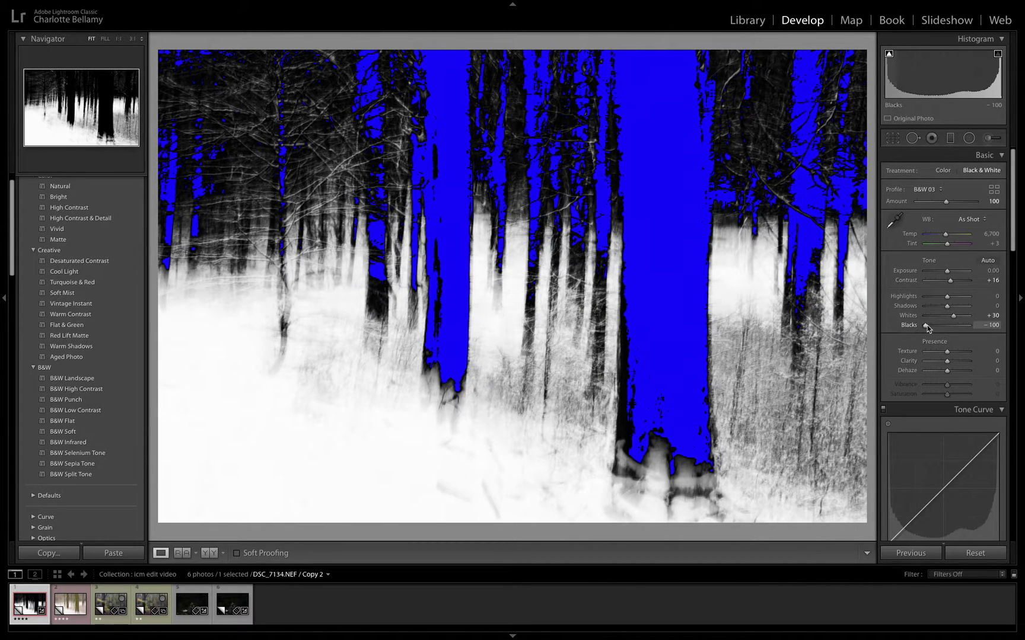
drag(926, 328, 941, 327)
drag(942, 326, 939, 327)
double_click(945, 327)
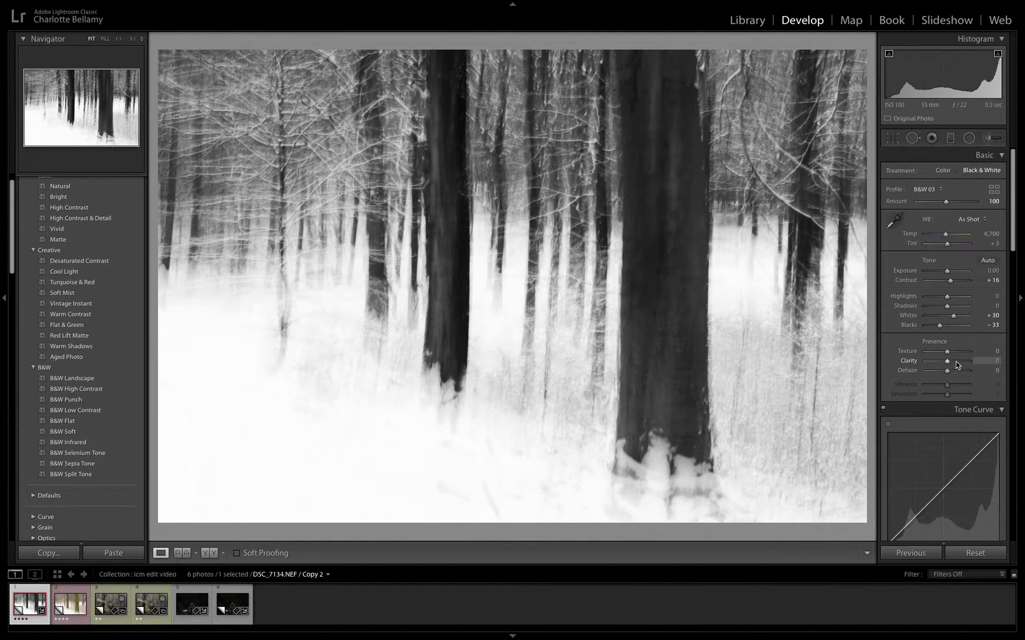
click(87, 621)
ctrl+click(88, 621)
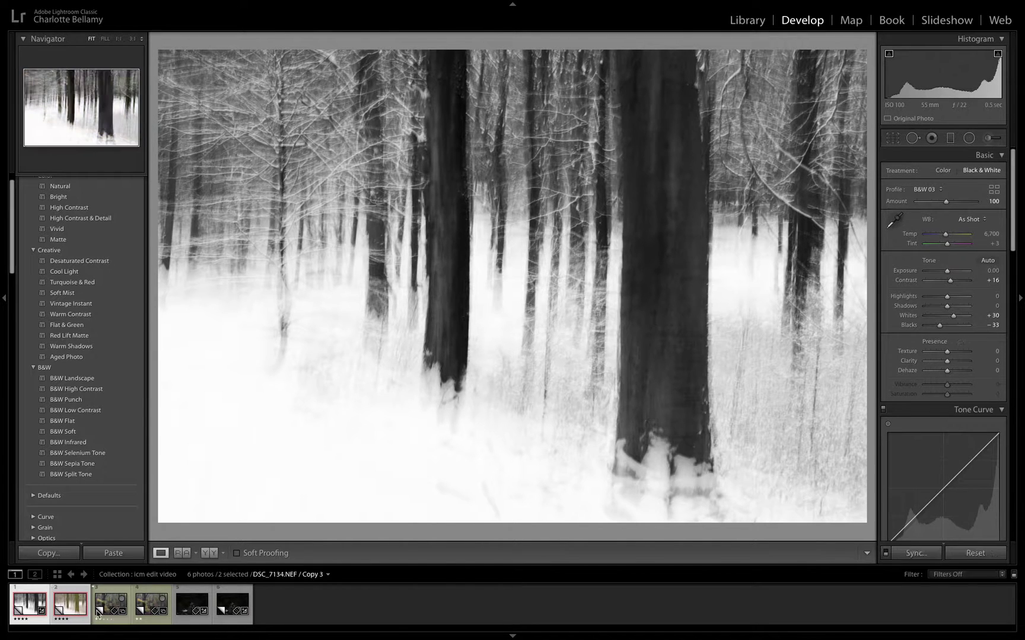
Compare both snowy versions in Survey view with Lights Out, then bring up DSC_3454.NEF in Develop
click(747, 20)
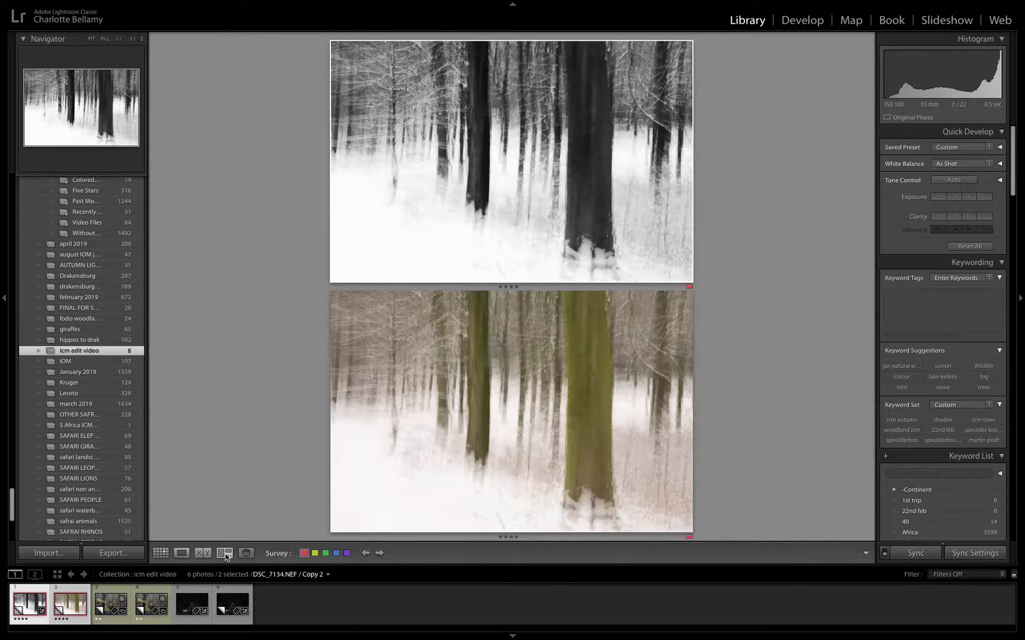
click(227, 553)
key(l)
key(l)
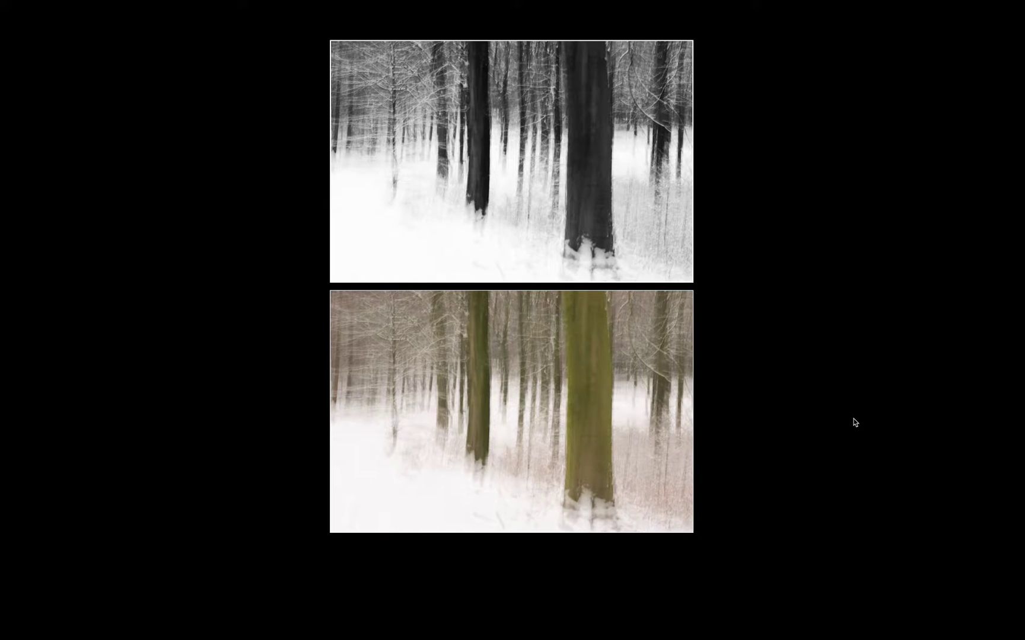
key(l)
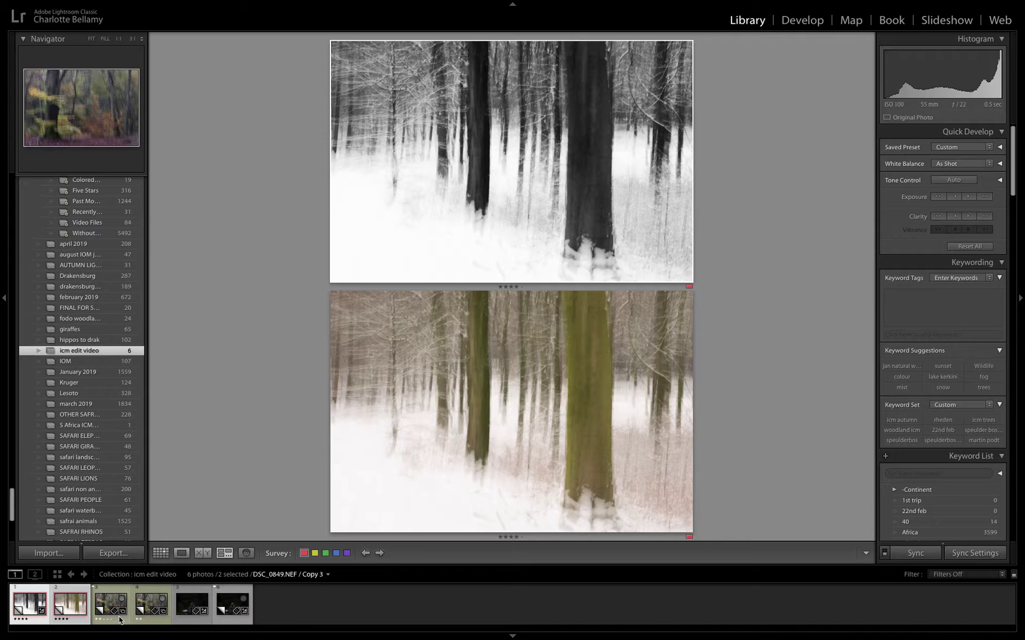
click(232, 624)
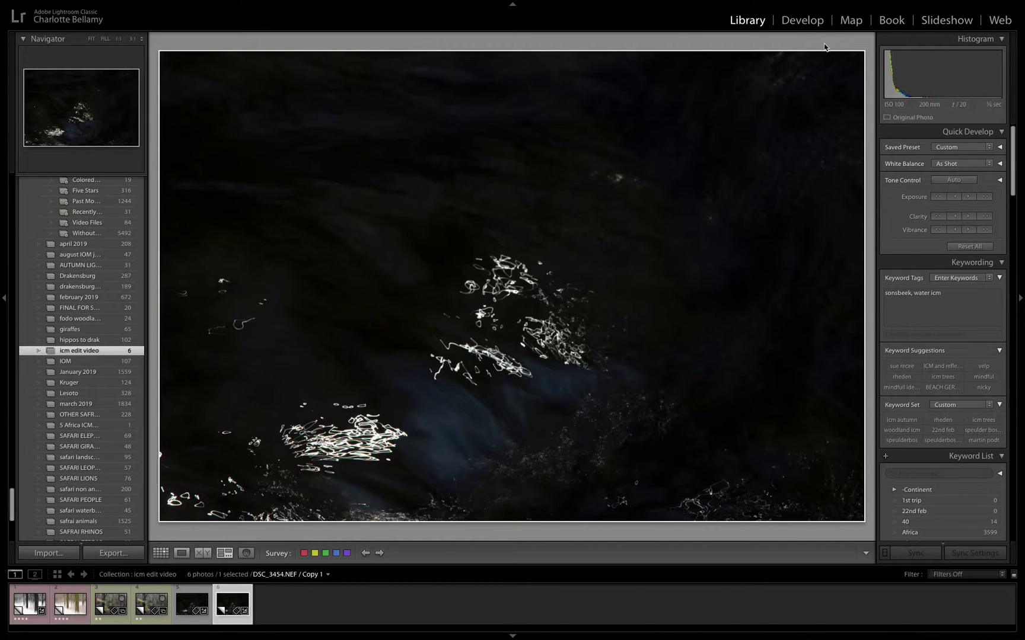
click(807, 22)
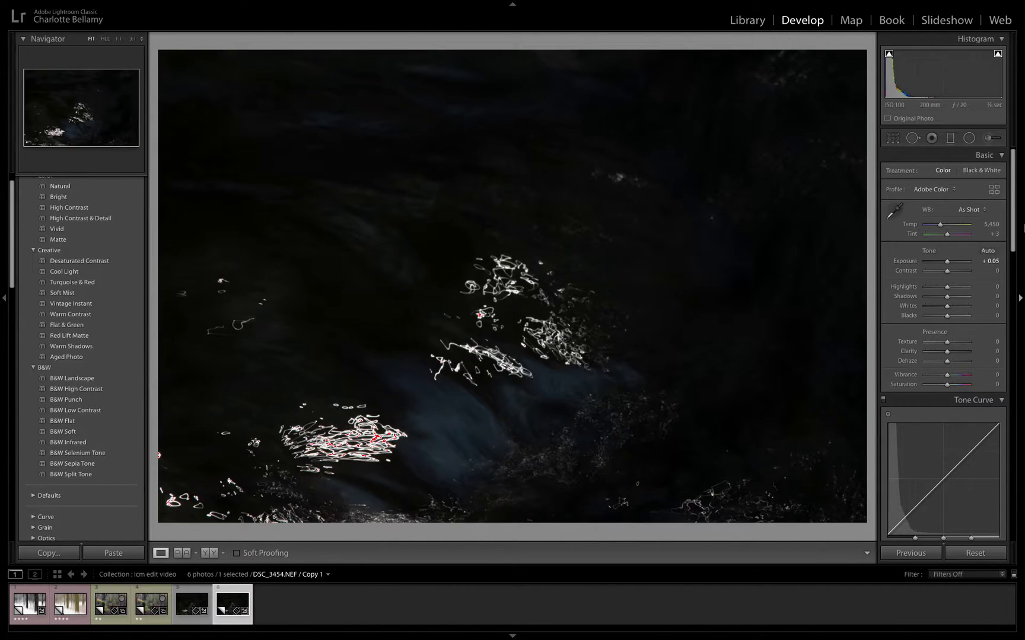
Try Auto tone on the dark water photo, then reset all Basic settings to 0
click(987, 252)
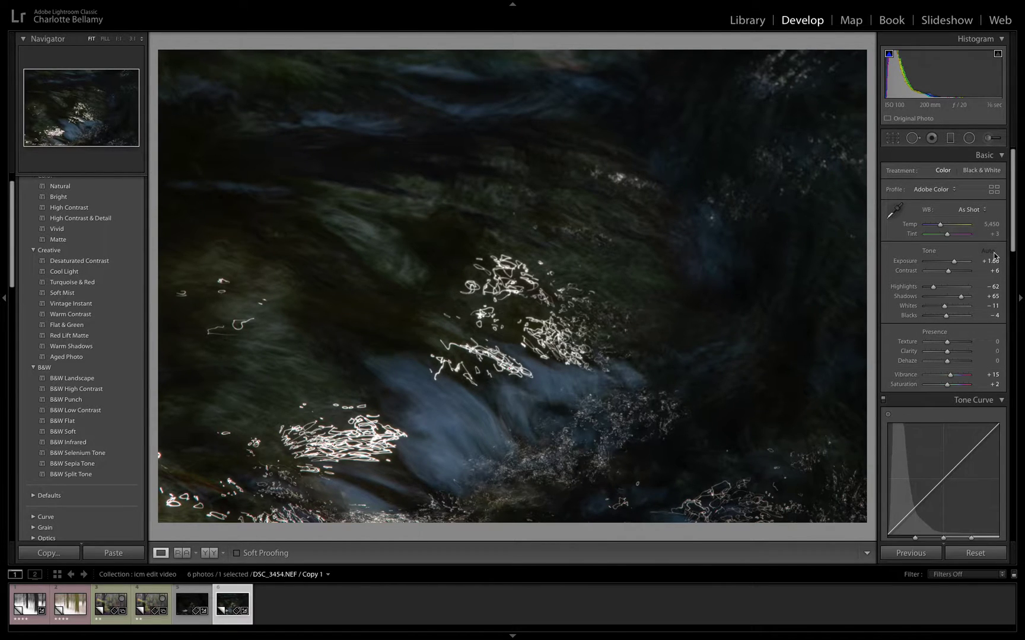
click(983, 553)
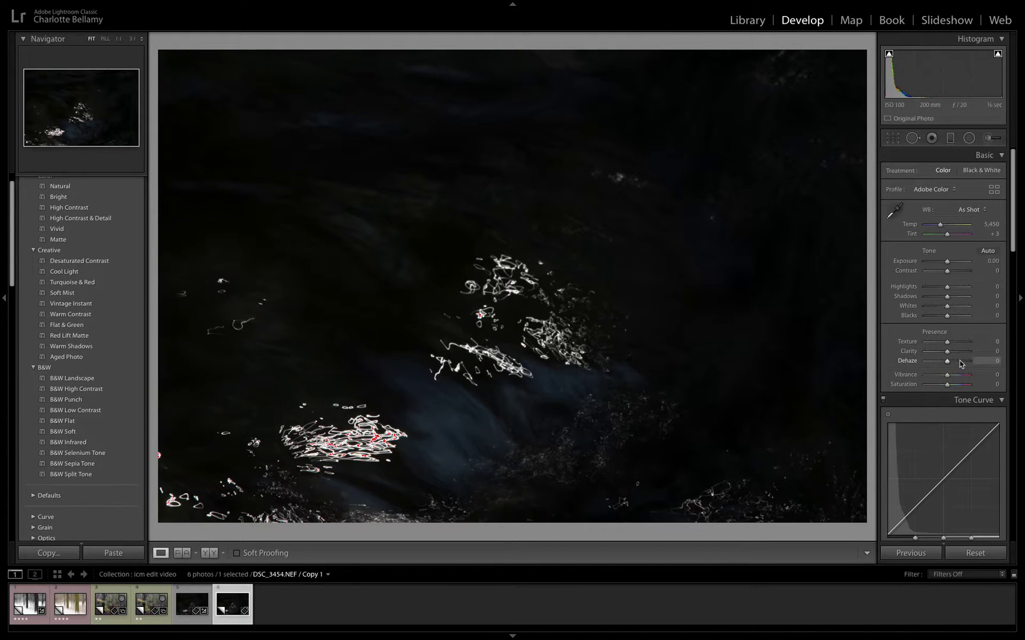
Set Exposure +1.20, Highlights -51, Shadows +67, Vibrance +10 and Saturation +2 on the water photo
drag(948, 264, 954, 265)
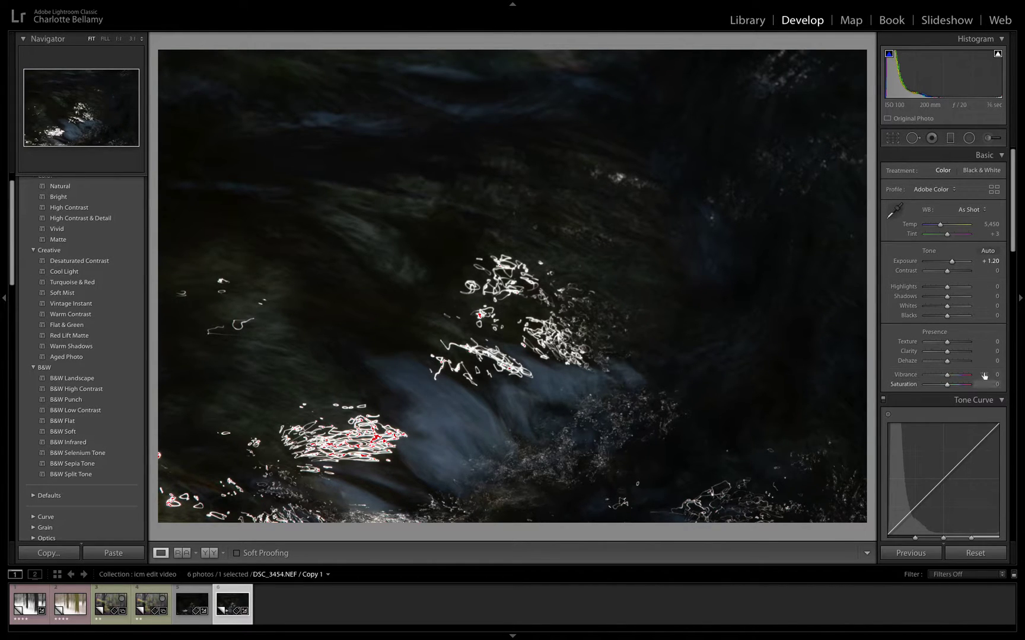
drag(947, 289, 937, 294)
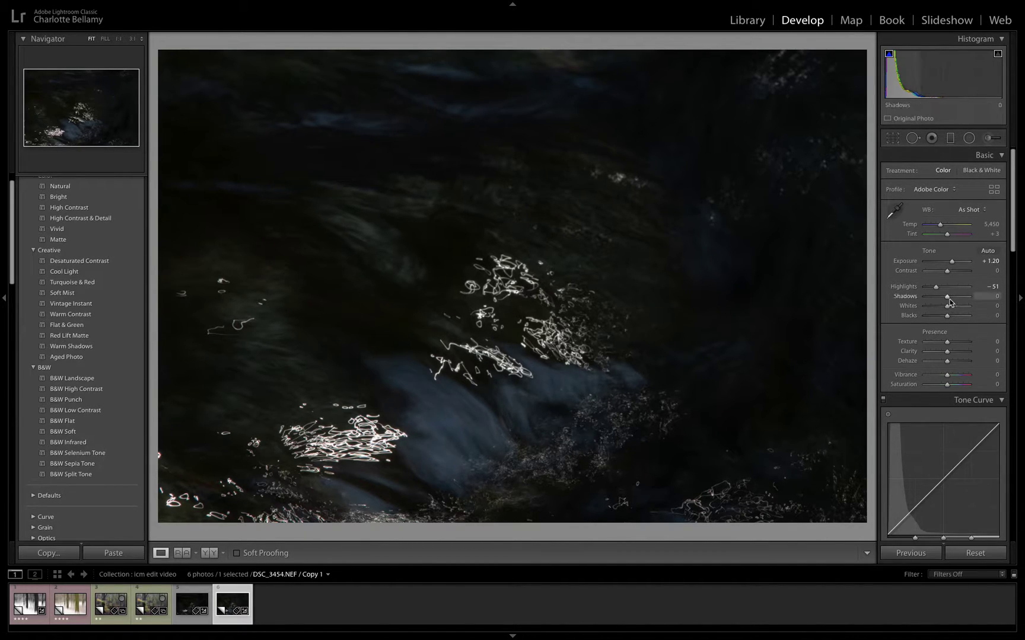
drag(947, 297, 962, 300)
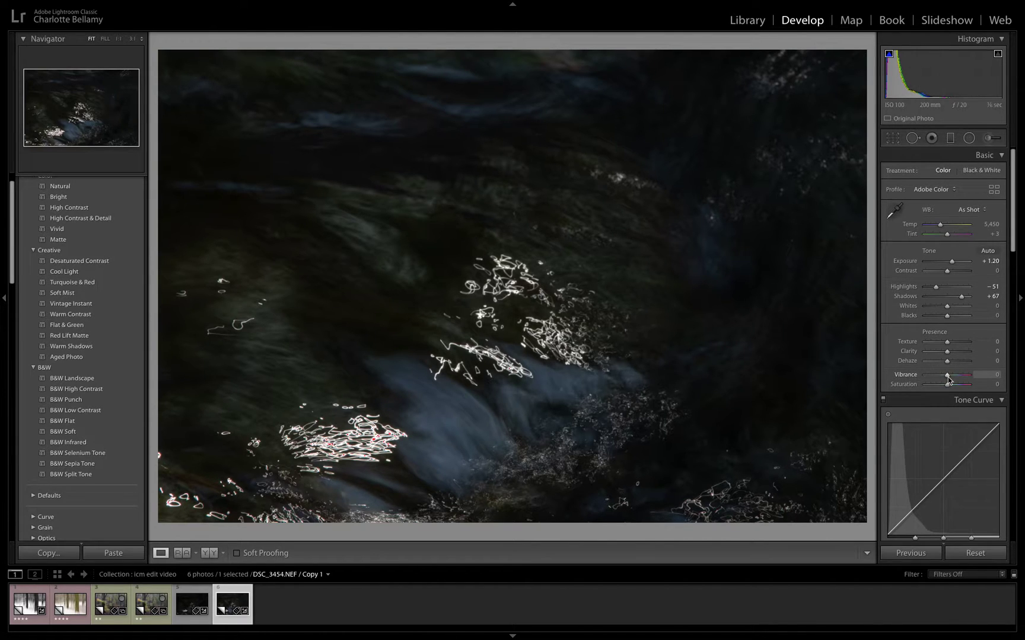
drag(947, 379, 970, 378)
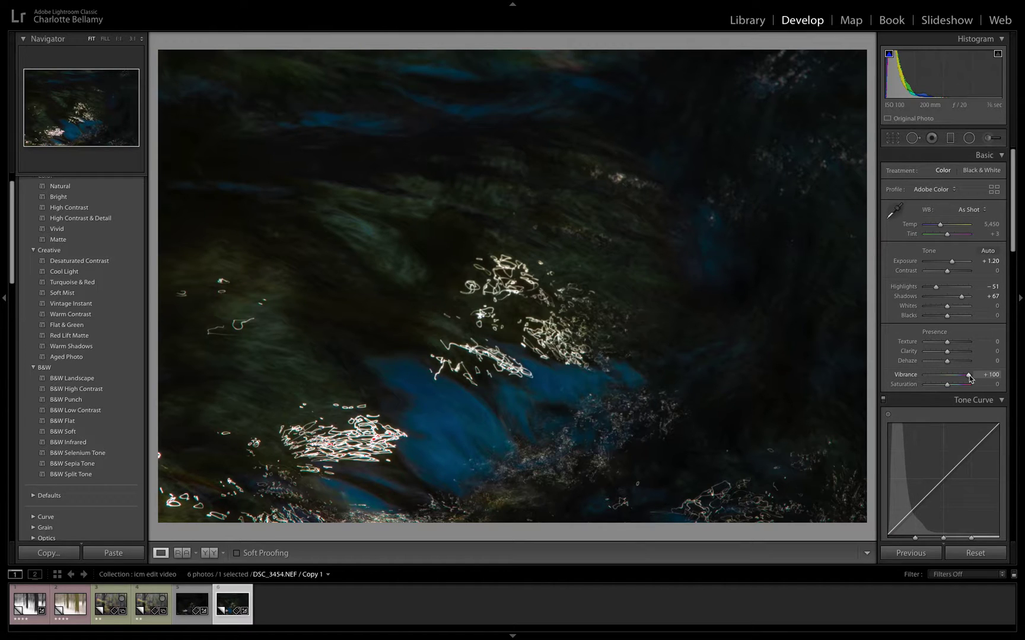
mouse_move(970, 379)
mouse_down()
mouse_move(940, 377)
mouse_move(949, 376)
mouse_up()
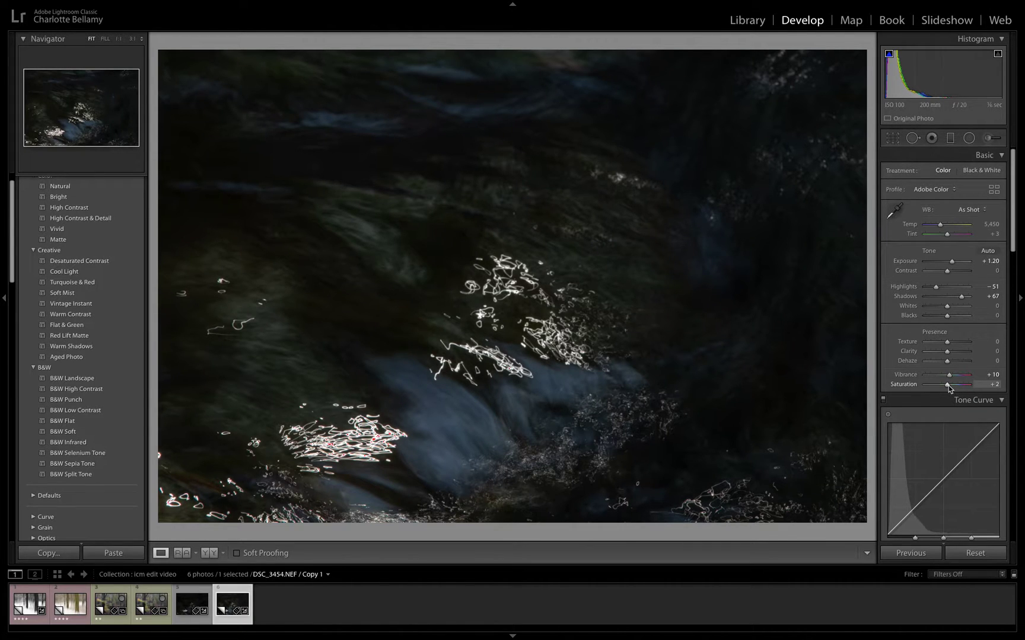
scroll(958, 367, down, 6)
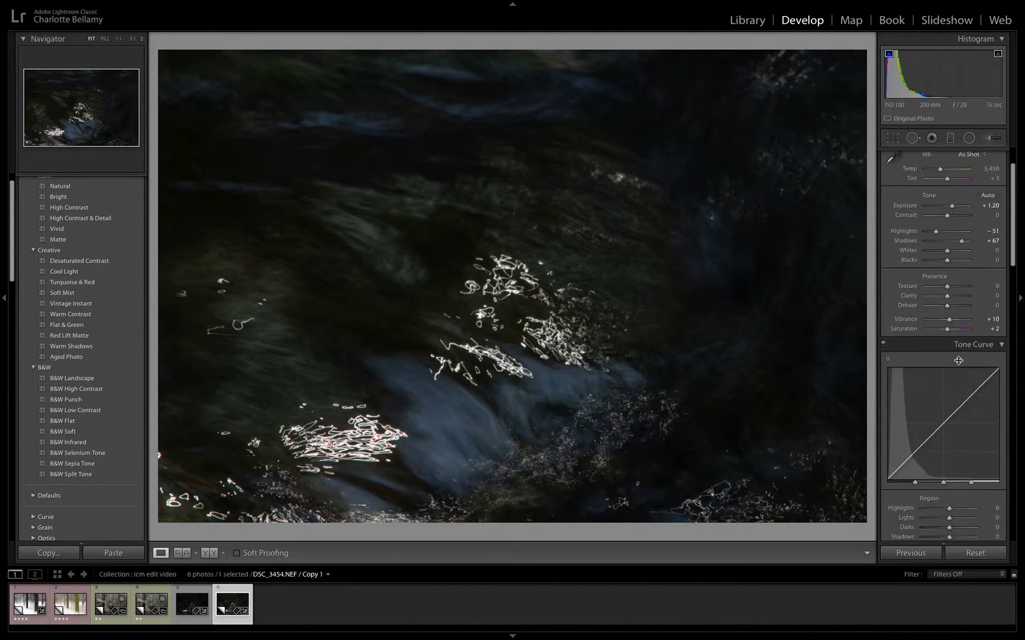
scroll(963, 380, down, 2)
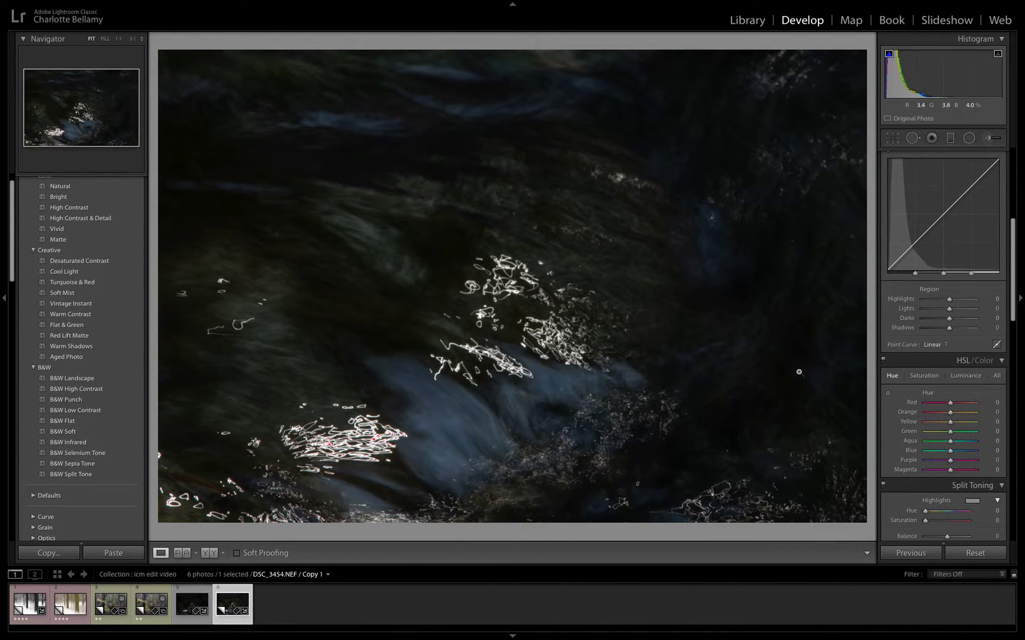
Test Yellow and Green hue shifts, reset both hues to 0, and move white balance Temp to 7,486
click(888, 396)
mouse_move(608, 248)
mouse_down()
mouse_move(609, 294)
mouse_move(609, 196)
mouse_move(609, 225)
mouse_up()
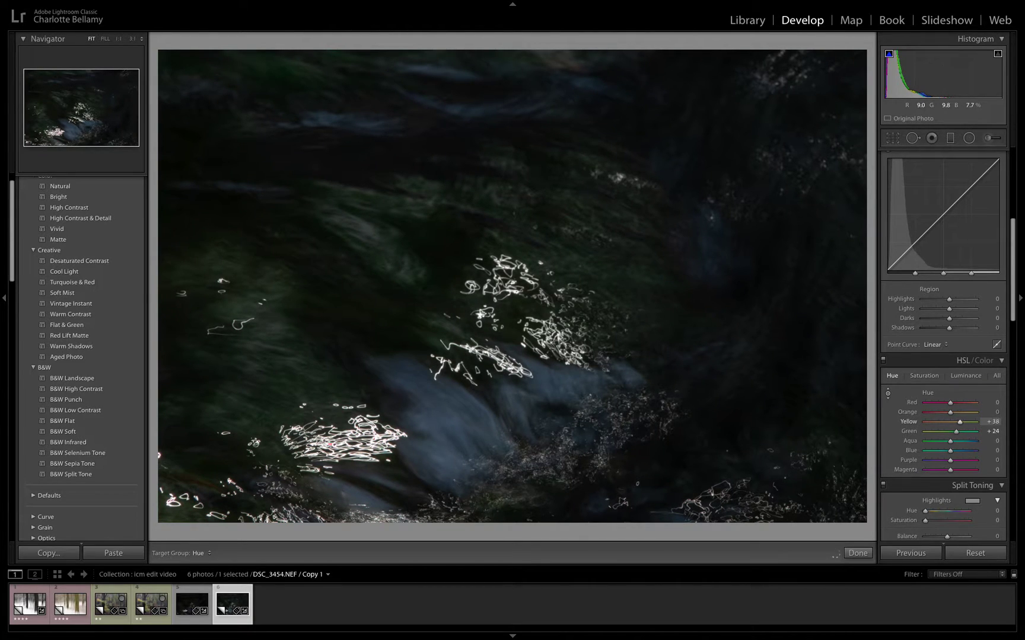
click(959, 432)
double_click(957, 433)
double_click(955, 422)
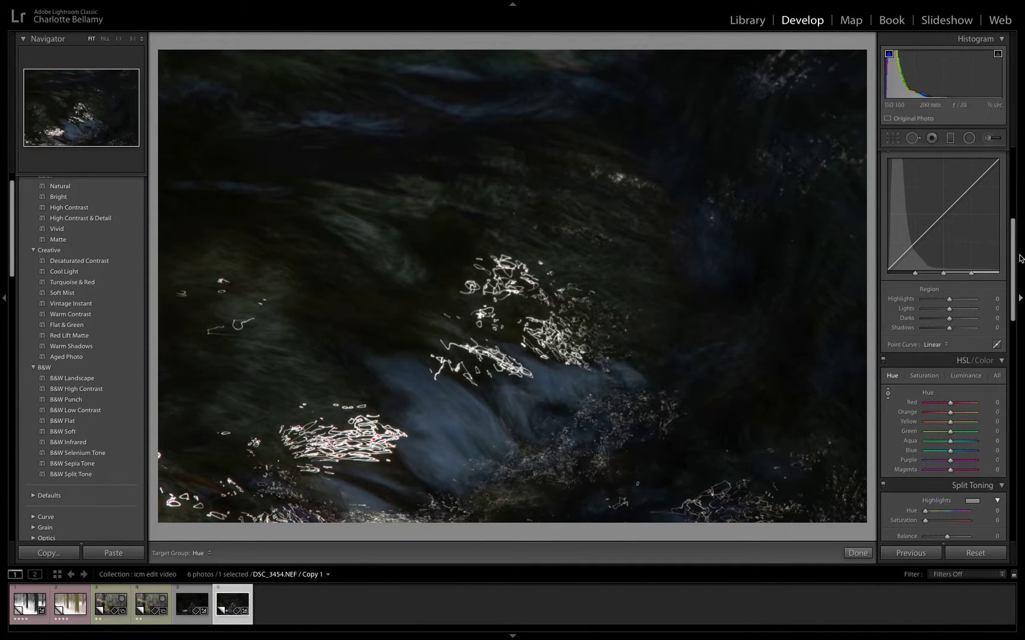
drag(1014, 263, 1007, 189)
drag(940, 225, 949, 230)
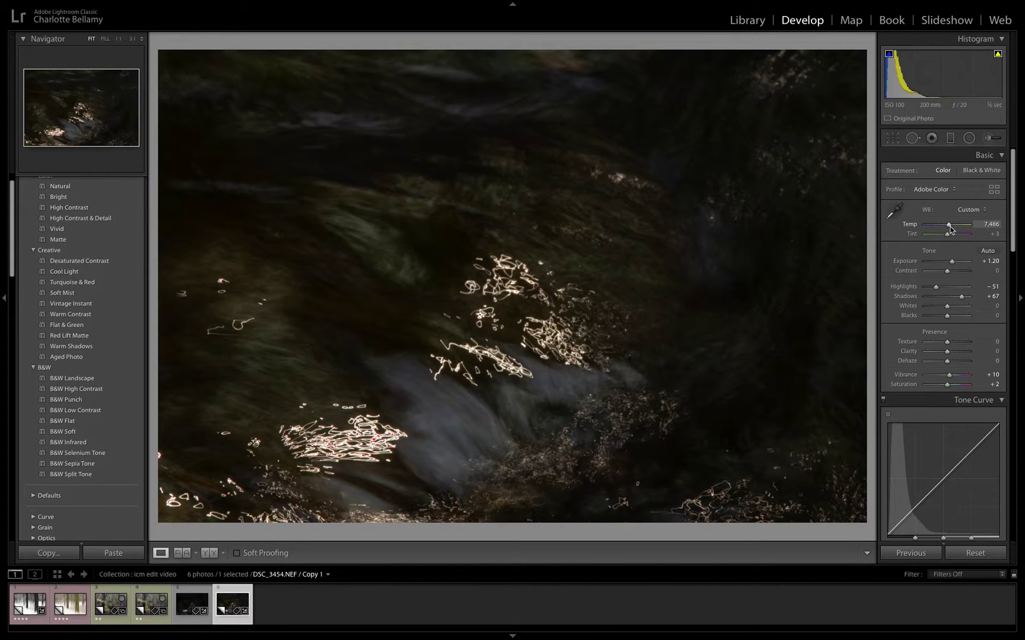
Trial warmer, magenta white balance, restore Temp 5,450 and Tint +3, and select the other water copy
double_click(949, 226)
mouse_move(947, 235)
mouse_down()
mouse_move(957, 239)
mouse_move(953, 229)
mouse_up()
key(ctrl+z)
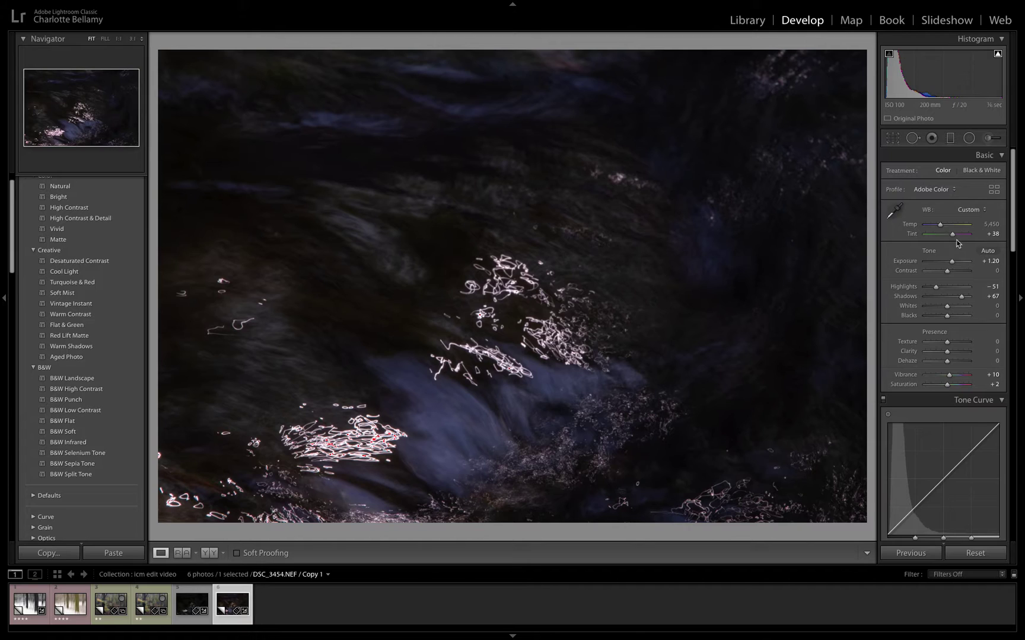
double_click(953, 234)
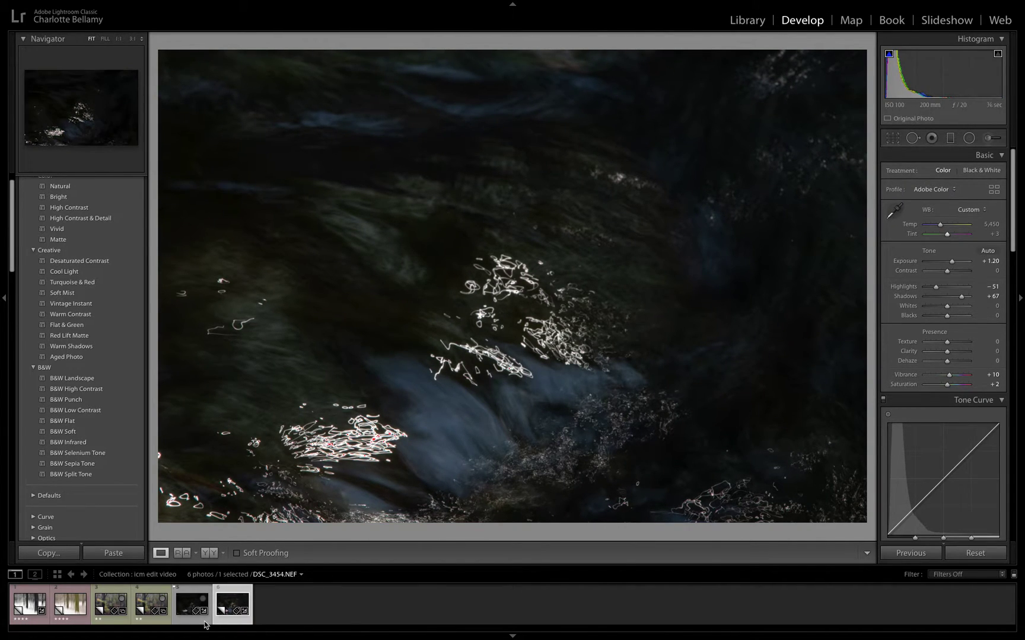
ctrl+click(194, 605)
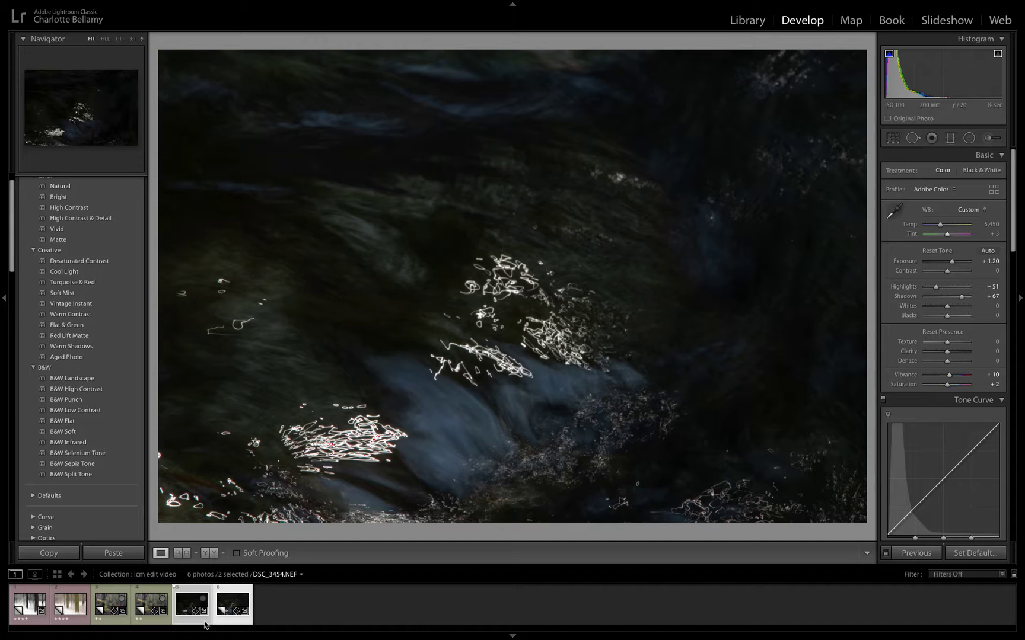
View both water photos in Survey with Lights Out, then select the autumn woodland DSC_0849.NEF
click(756, 21)
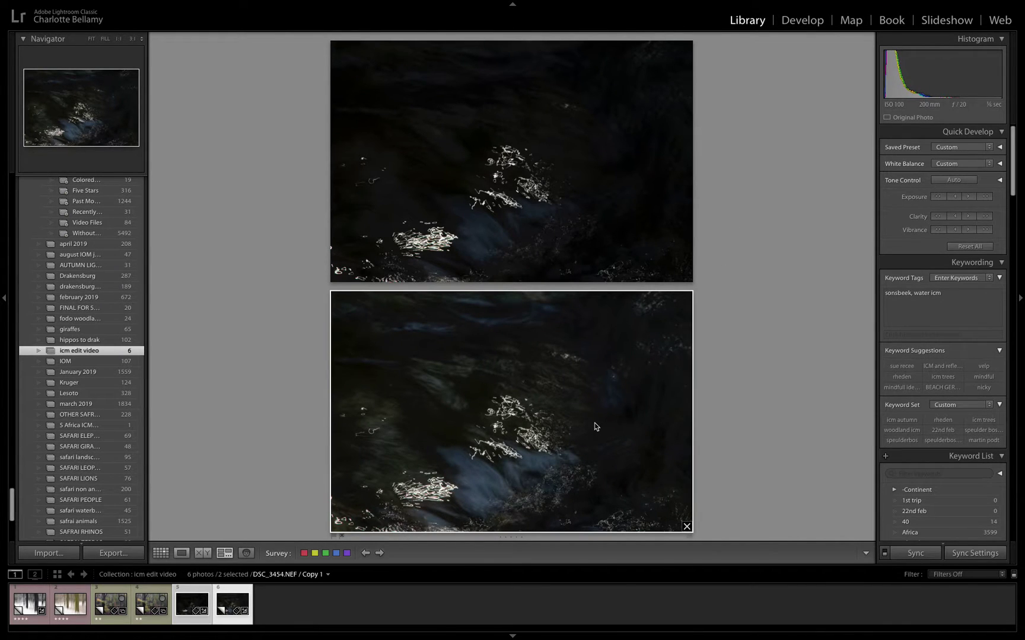
key(l)
key(l)
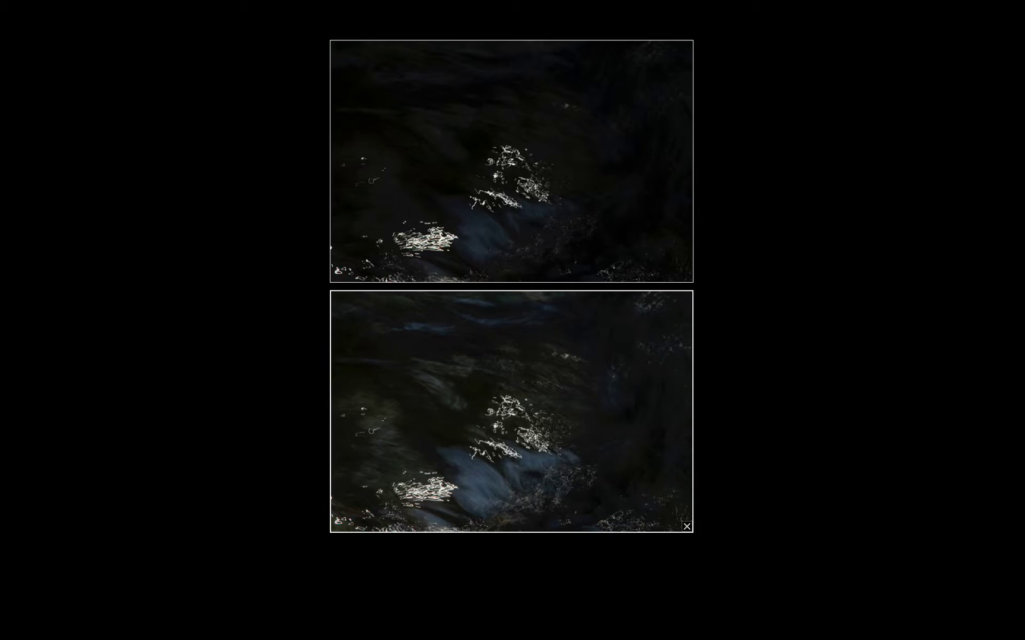
key(l)
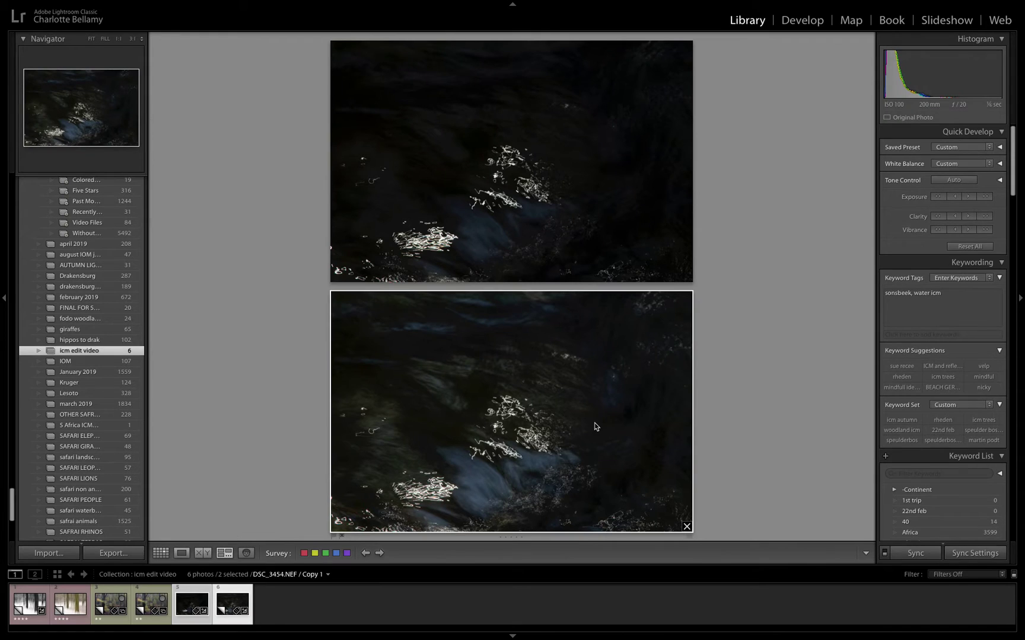
click(121, 622)
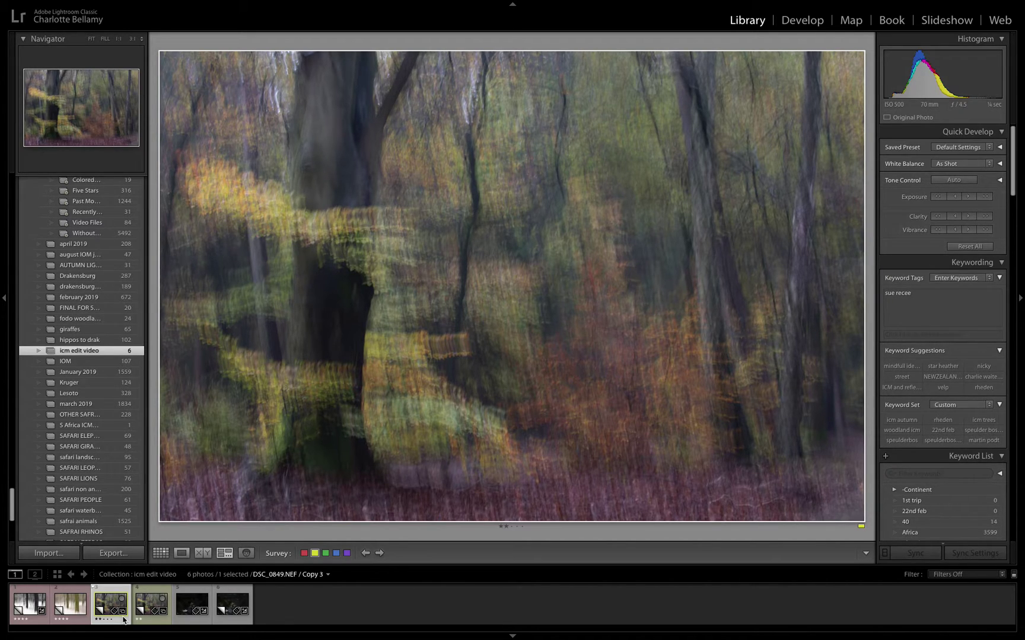
Open the autumn woodland photo DSC_0849.NEF (Copy 3) in the Develop module
click(800, 21)
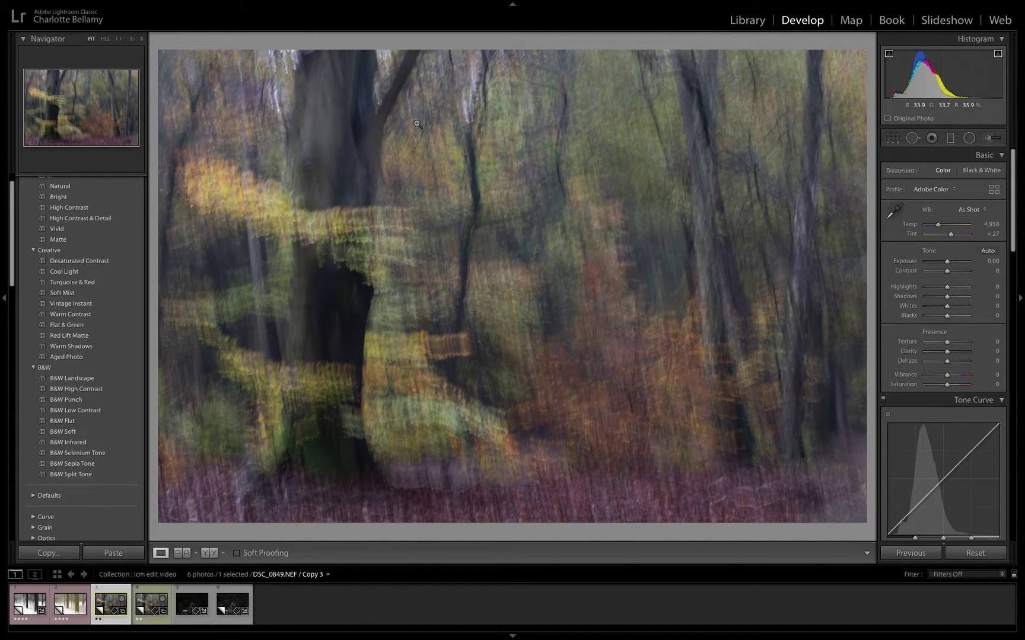
Crop the woodland photo to a 16 x 9 ratio, shifting the image upward within the frame
key(r)
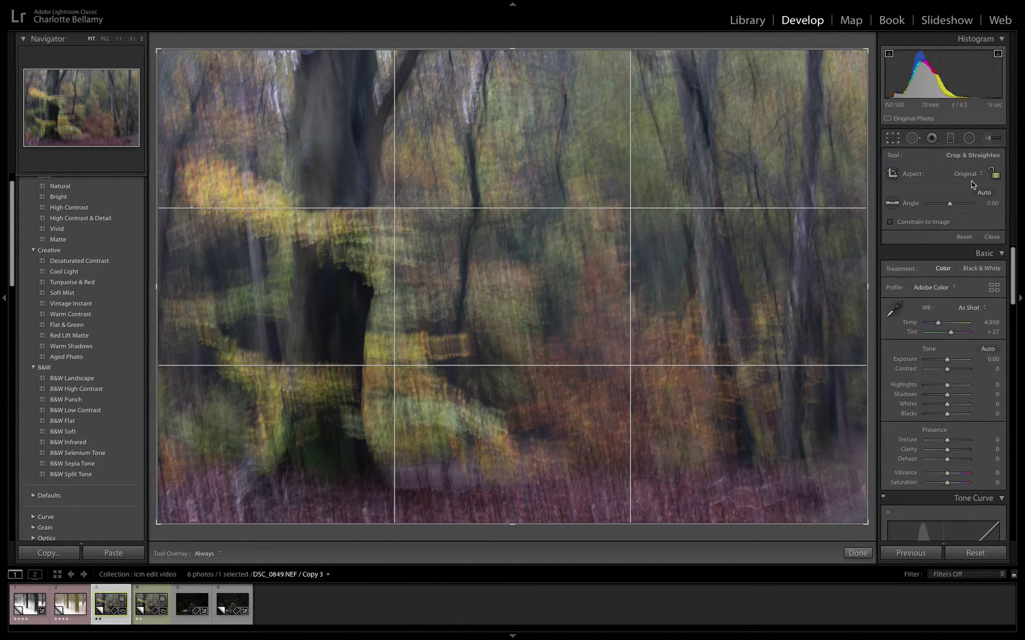
click(984, 178)
click(975, 245)
drag(762, 192, 767, 157)
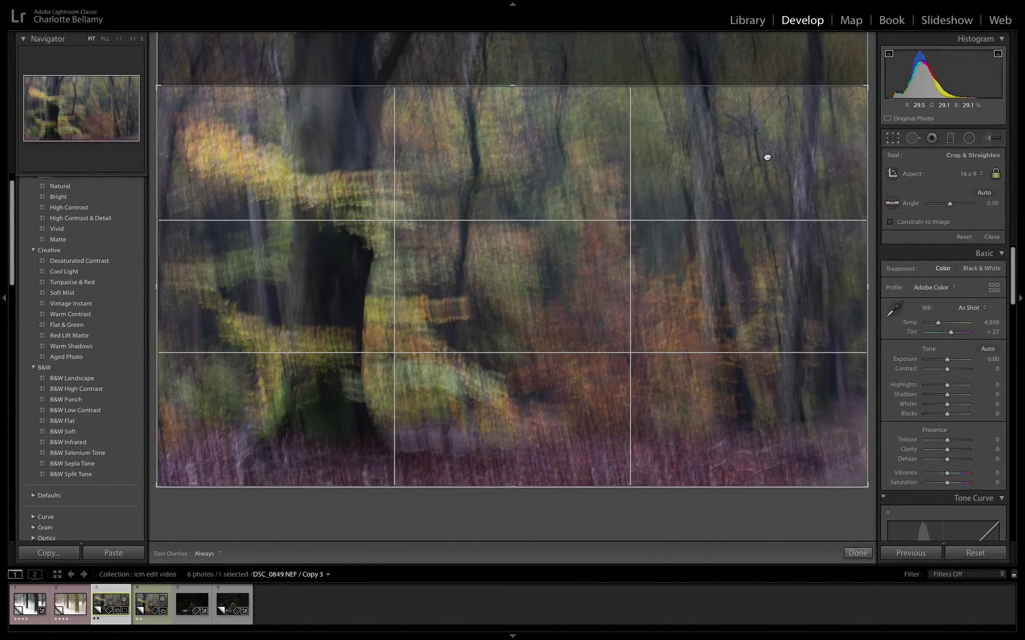
key(Return)
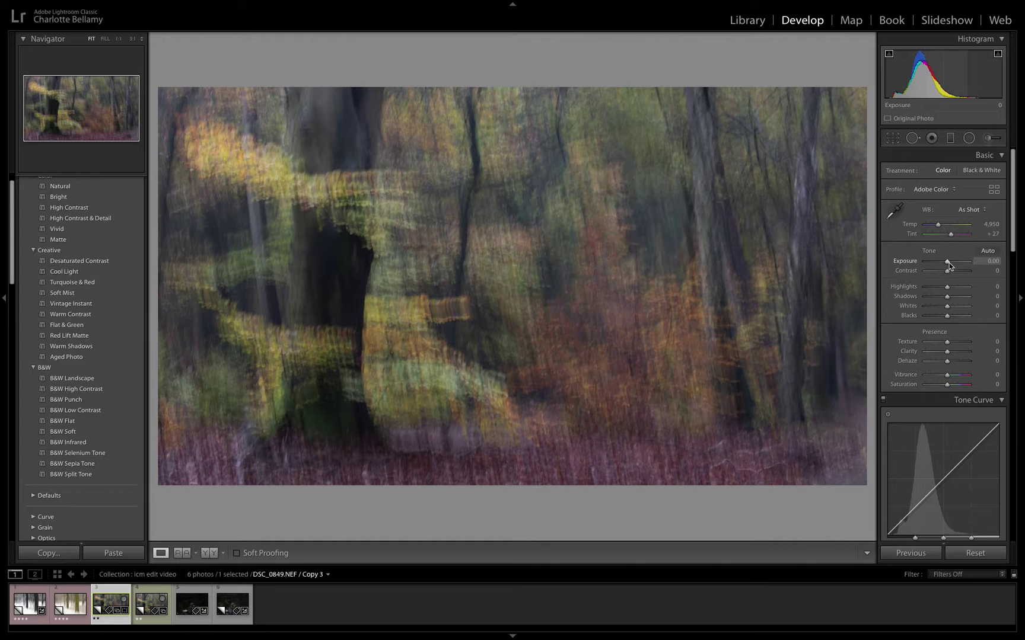
Set Exposure +0.50, Contrast +38, raise Shadows, Whites +27 and Blacks −26 in Basic
drag(948, 263, 951, 266)
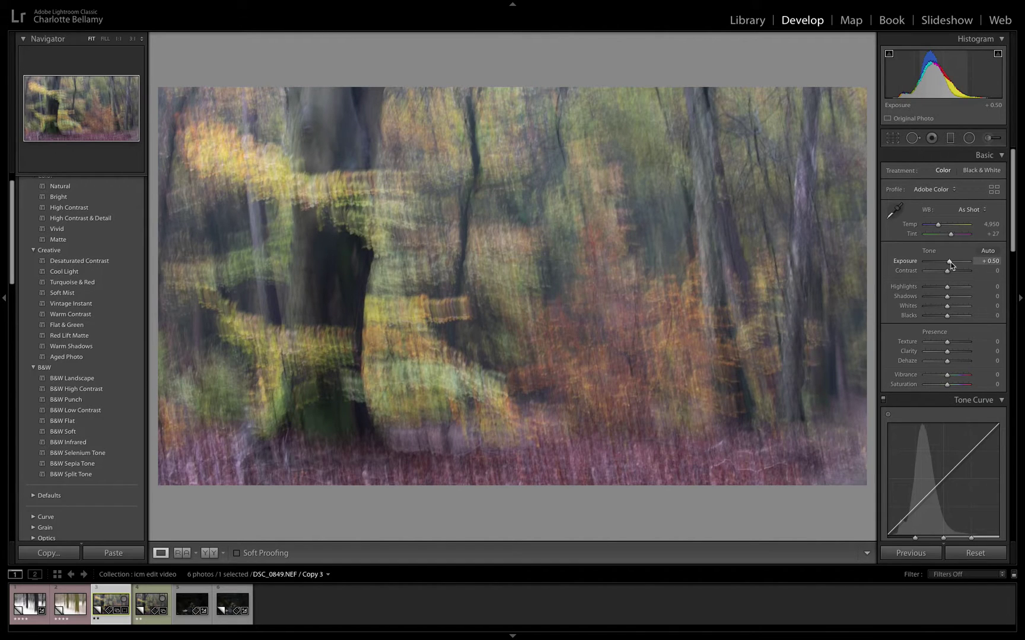
mouse_move(949, 273)
mouse_down()
mouse_move(965, 272)
mouse_move(917, 267)
mouse_move(956, 272)
mouse_up()
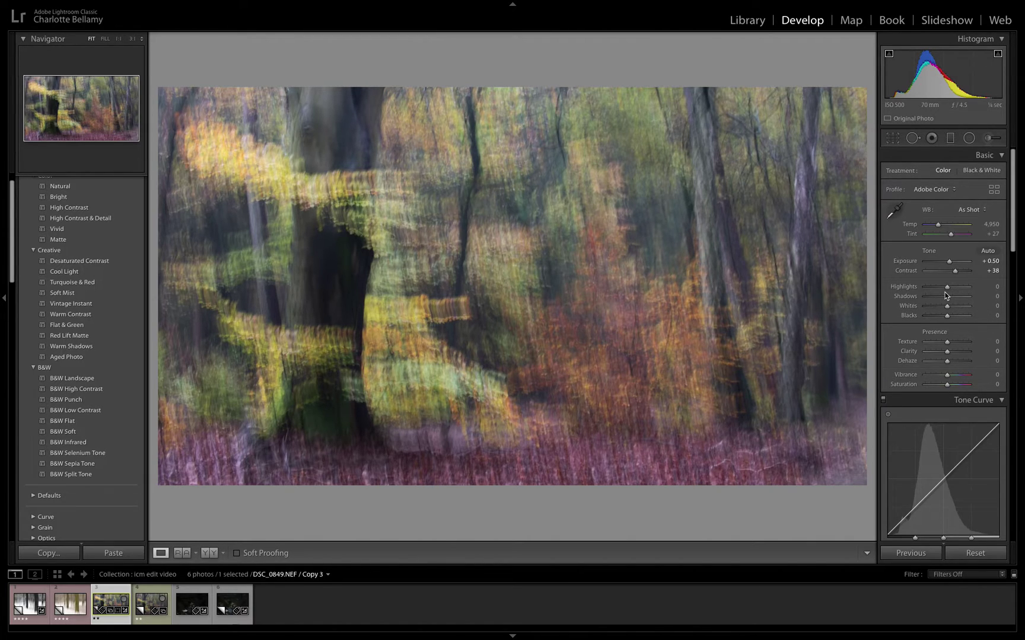
click(947, 297)
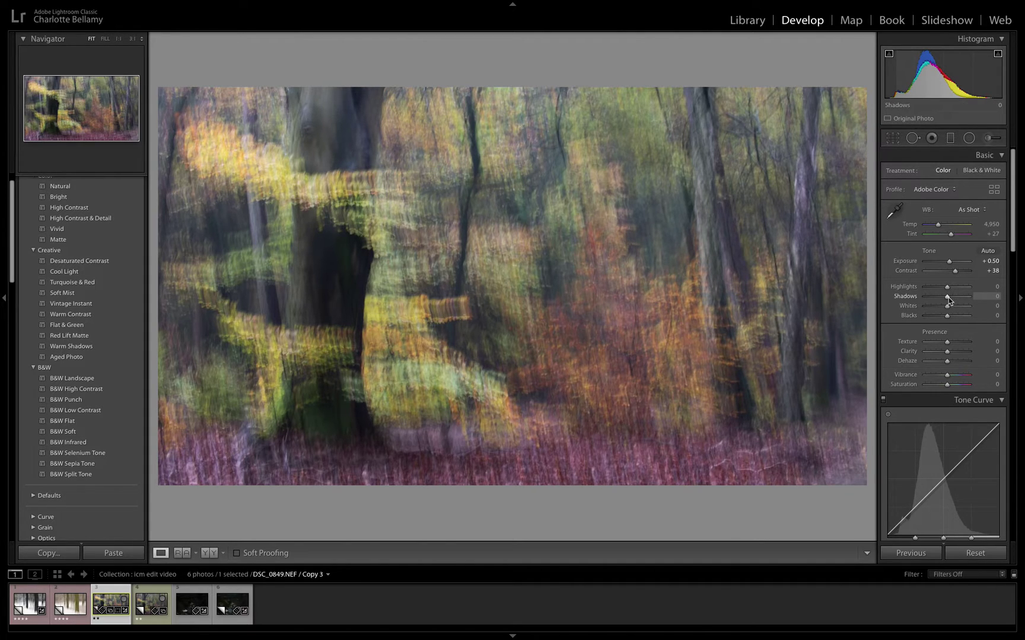
mouse_move(947, 298)
mouse_down()
mouse_move(976, 300)
mouse_move(947, 299)
mouse_up()
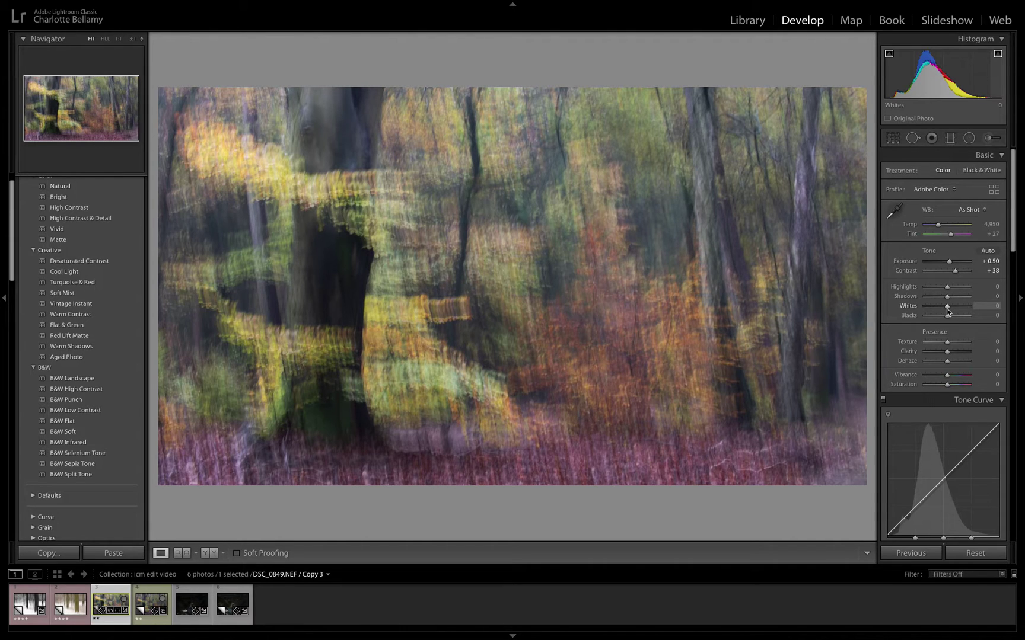
mouse_move(949, 309)
mouse_down()
mouse_move(974, 310)
mouse_move(947, 311)
mouse_up()
drag(948, 309, 953, 309)
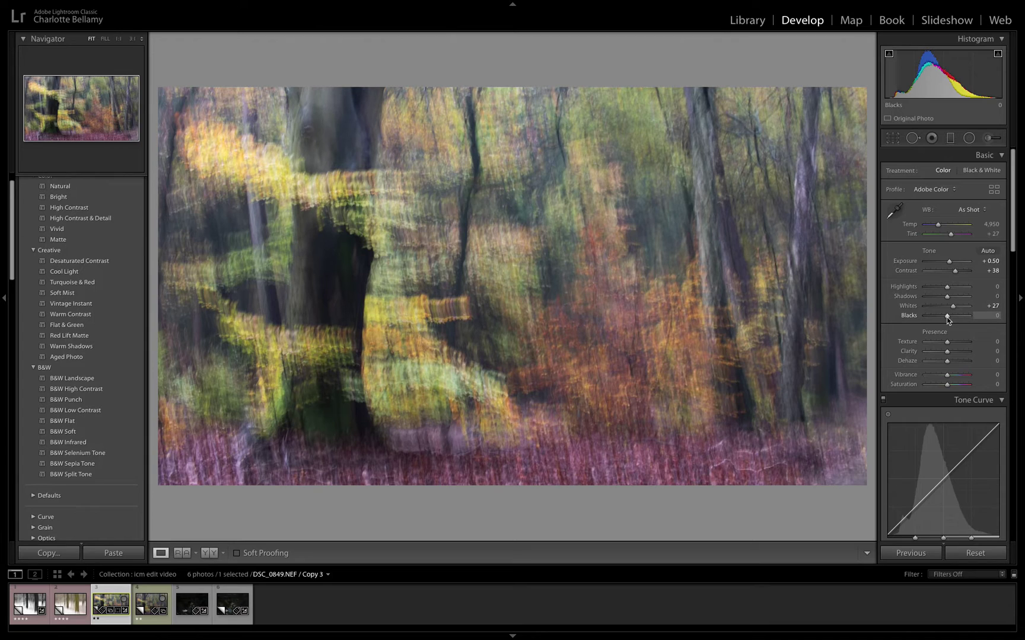
drag(947, 319, 943, 318)
drag(944, 319, 942, 318)
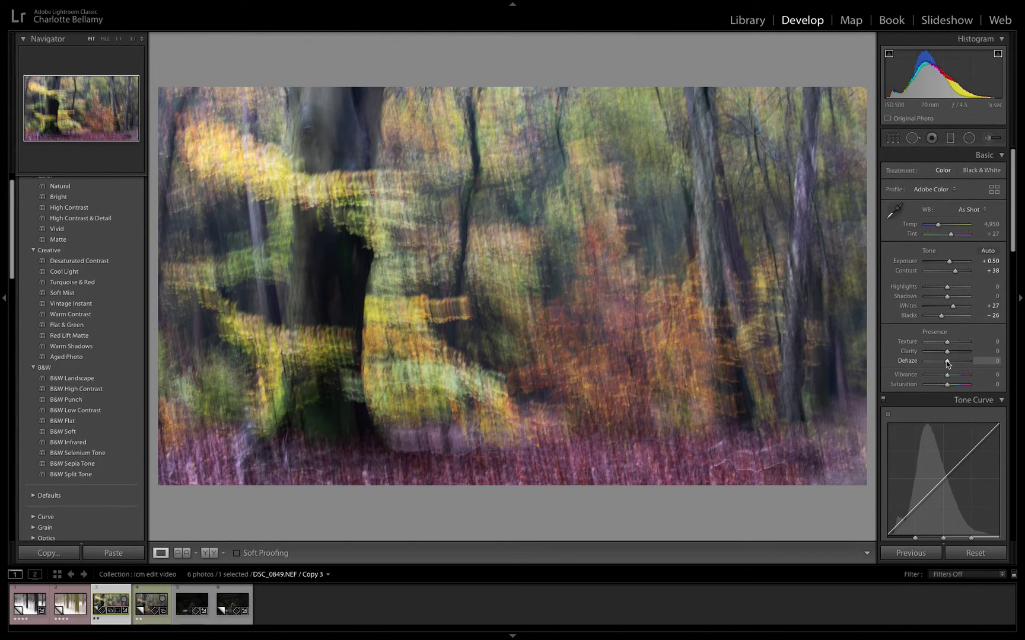
Test Dehaze but leave it at zero, and boost Vibrance to +25
drag(948, 364, 929, 360)
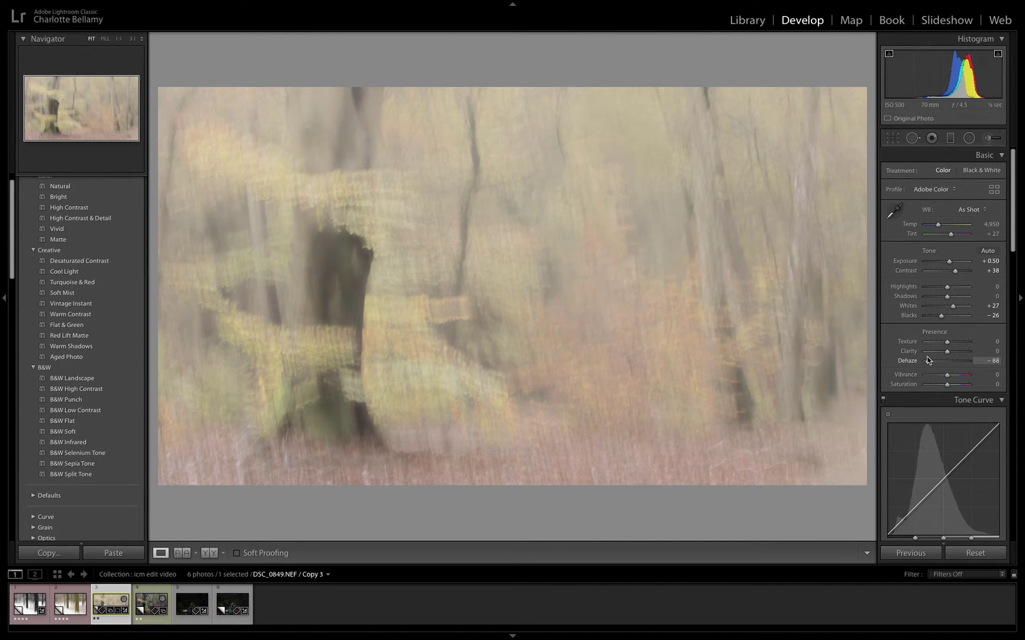
drag(929, 360, 948, 364)
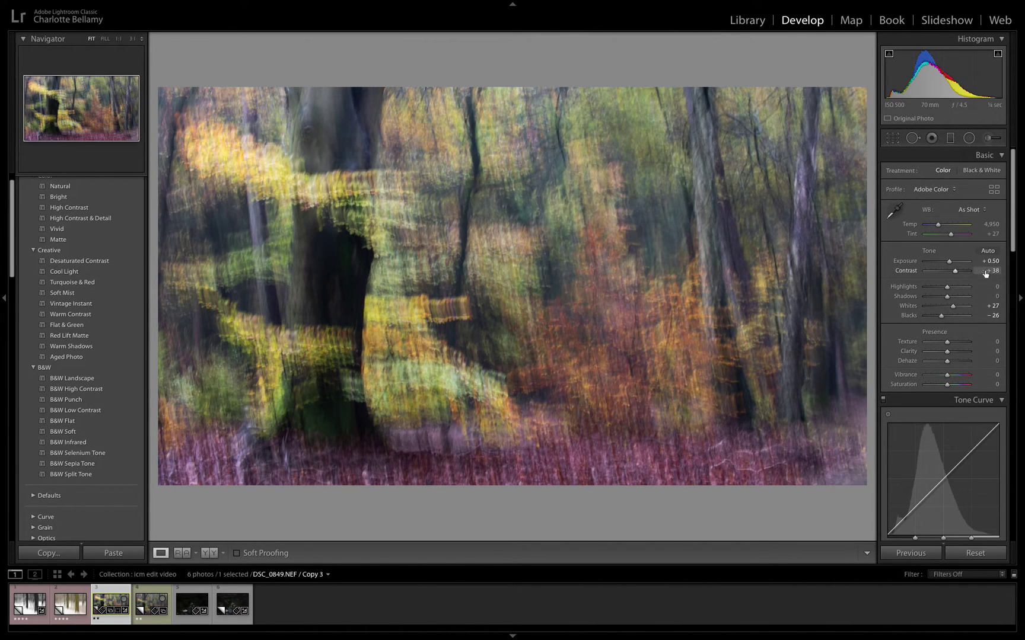
drag(947, 380, 952, 381)
drag(1015, 216, 1016, 504)
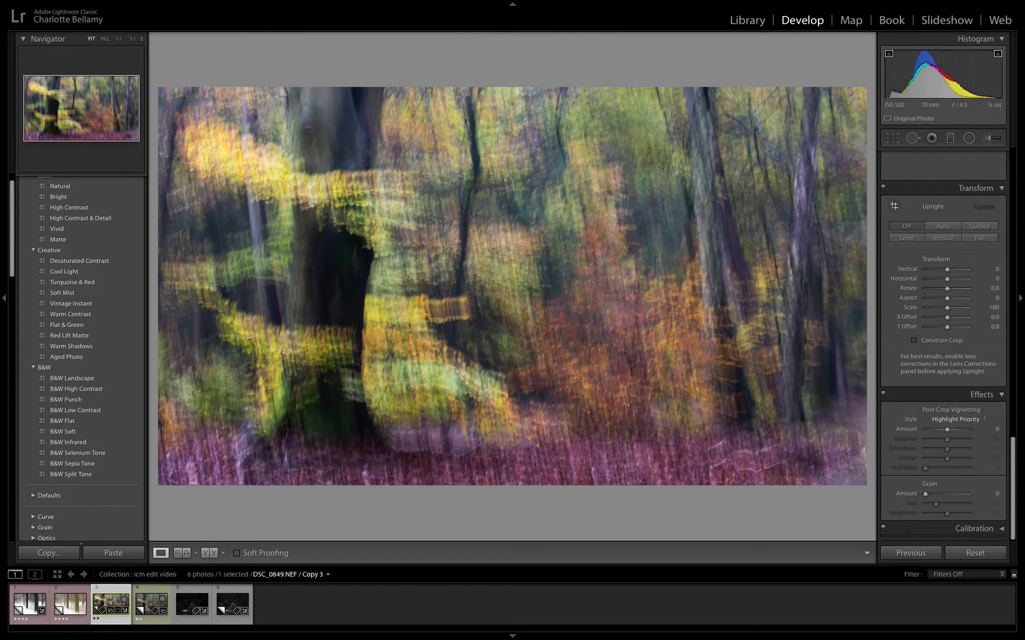
Apply a very slight negative Post-Crop Vignetting Amount to darken the woodland photo's corners
drag(947, 432, 945, 432)
drag(1019, 449, 1021, 156)
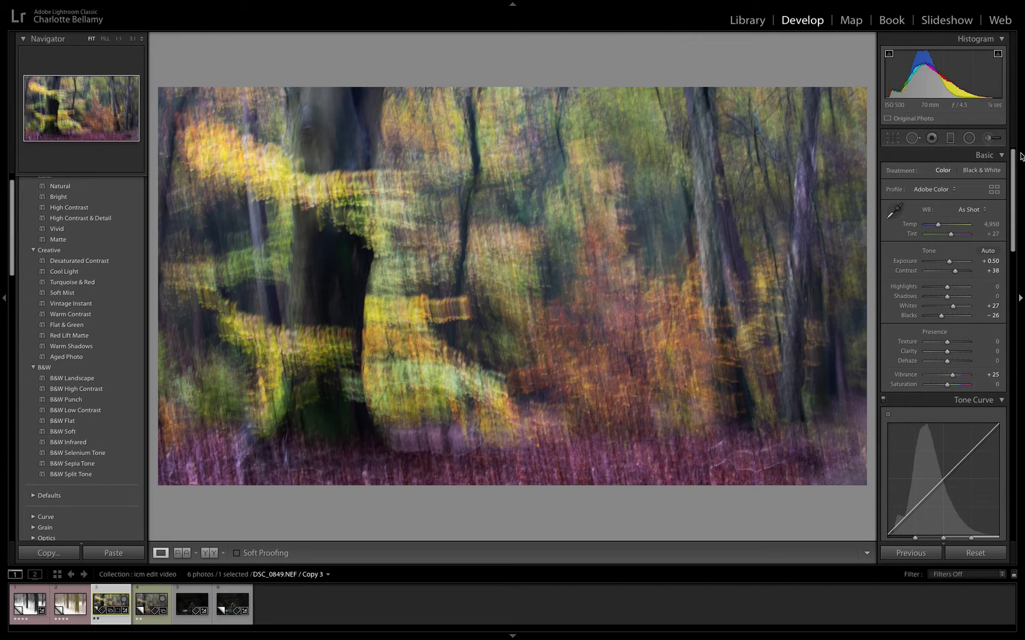
Warm the white balance, trying very warm values before settling Temp at 5,842
click(939, 227)
drag(940, 227, 951, 227)
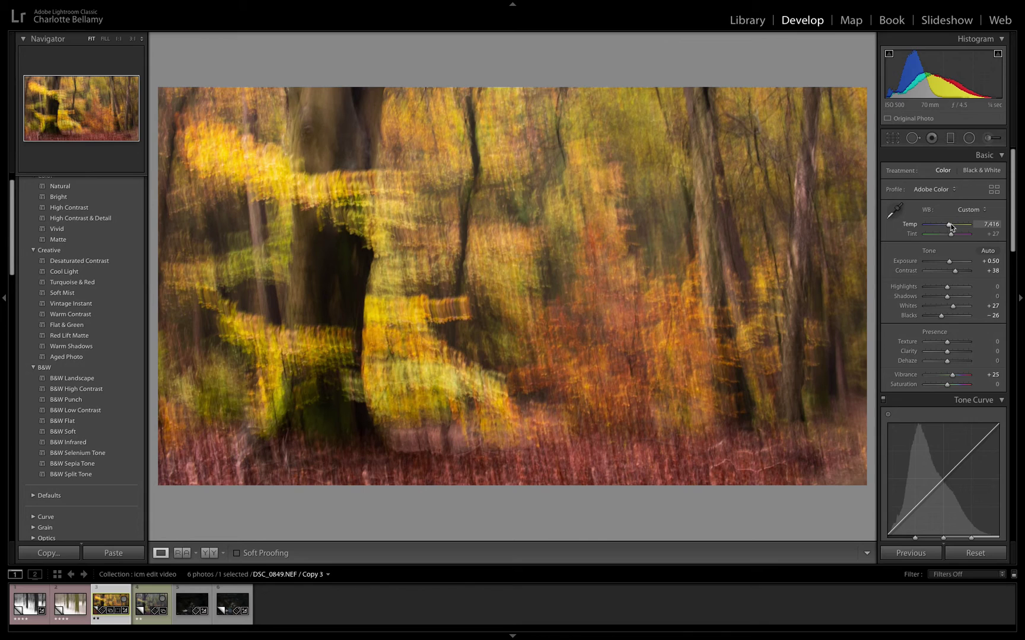
drag(951, 227, 949, 226)
scroll(947, 226, down, 8)
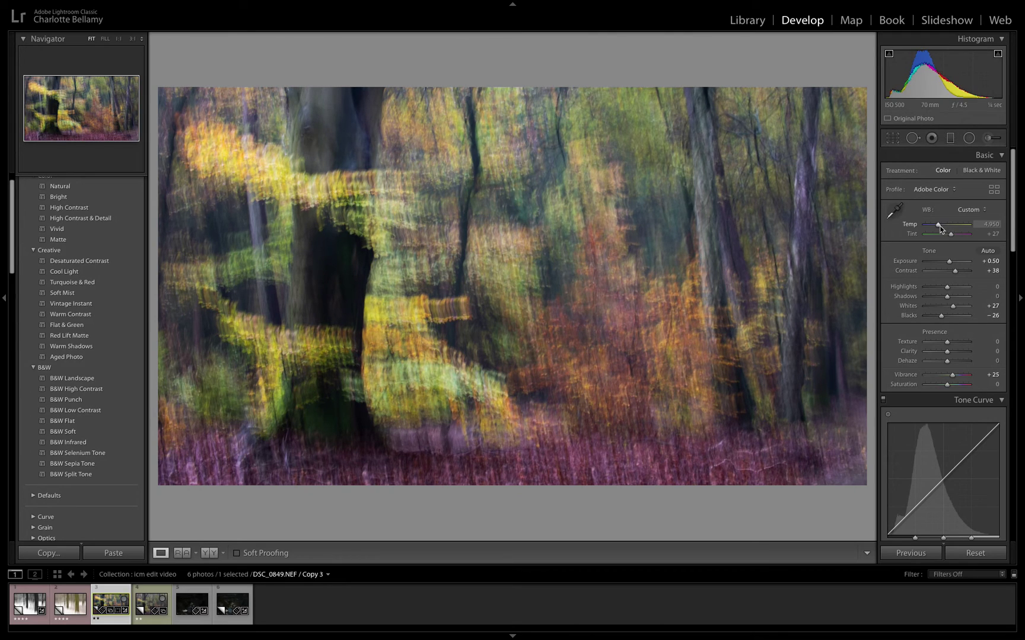
drag(940, 226, 943, 227)
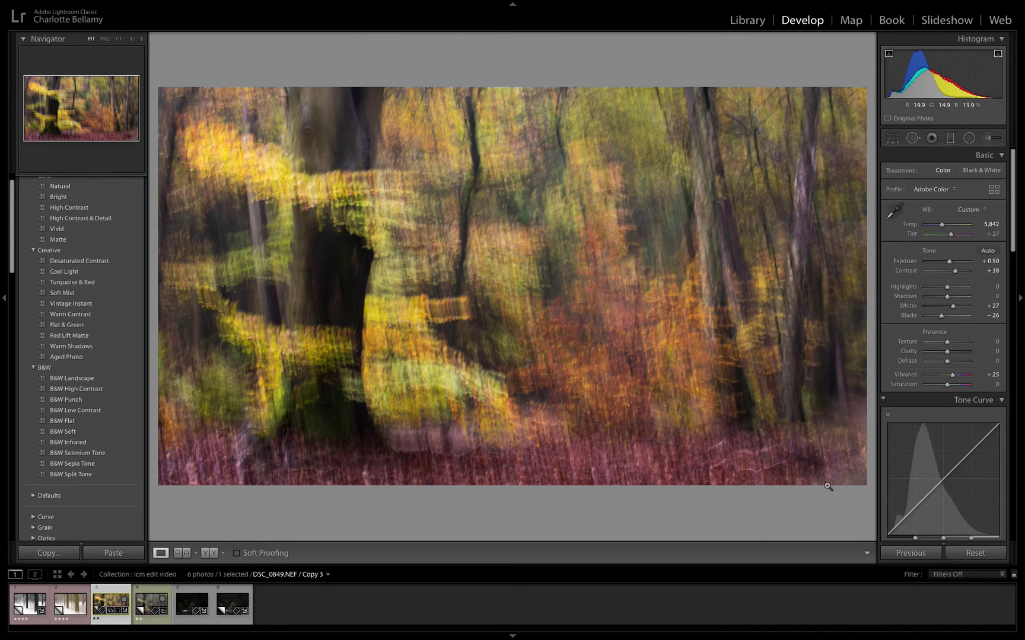
Add −0.48 exposure graduated filters darkening the bottom-right and left edges of the photo
click(949, 138)
drag(951, 209, 946, 208)
drag(871, 464, 798, 375)
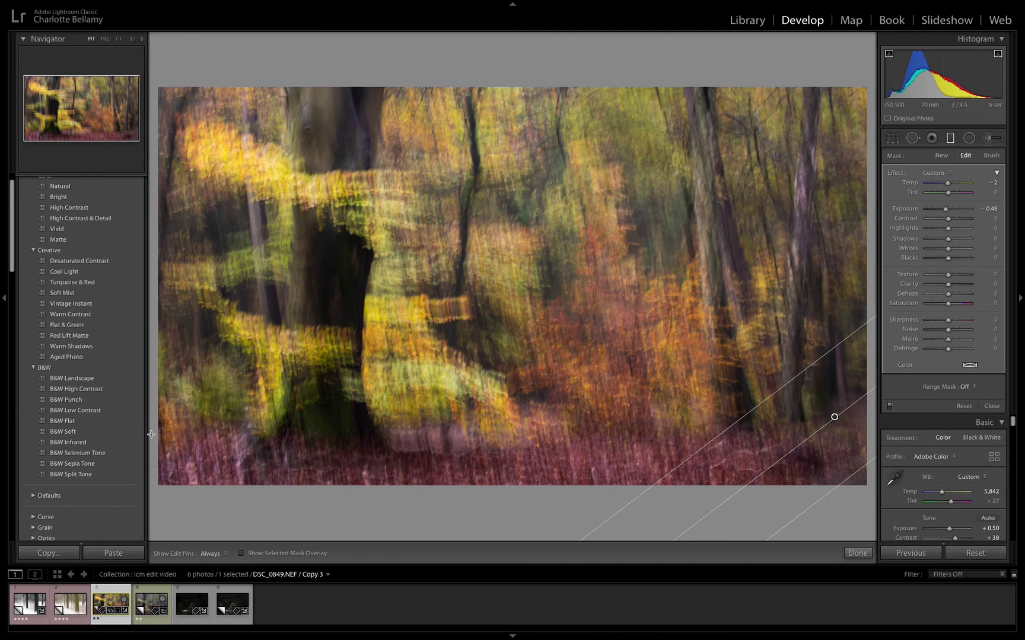
drag(151, 435, 170, 396)
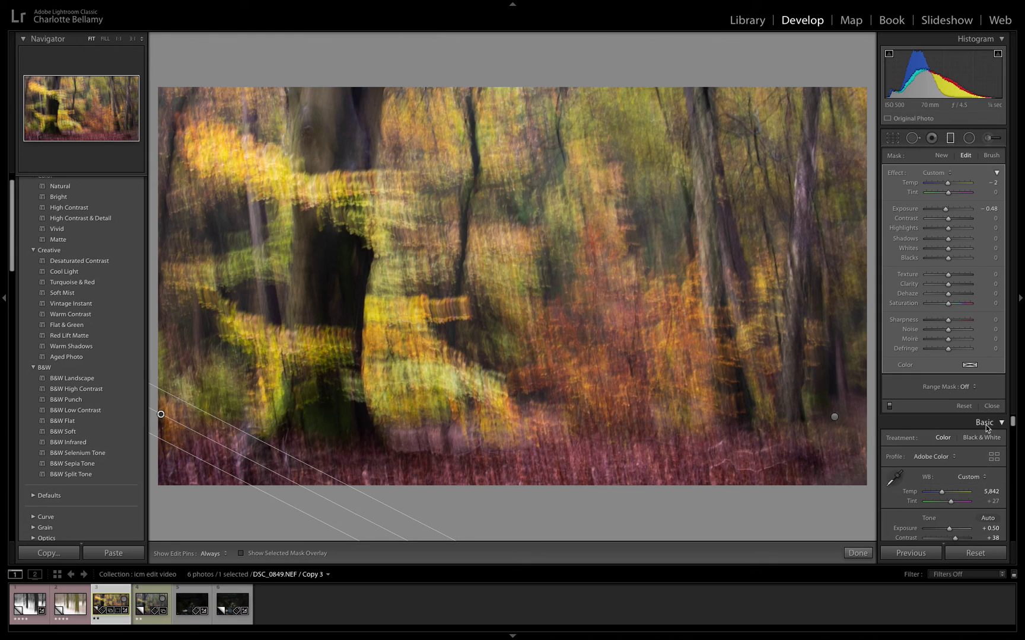
click(954, 141)
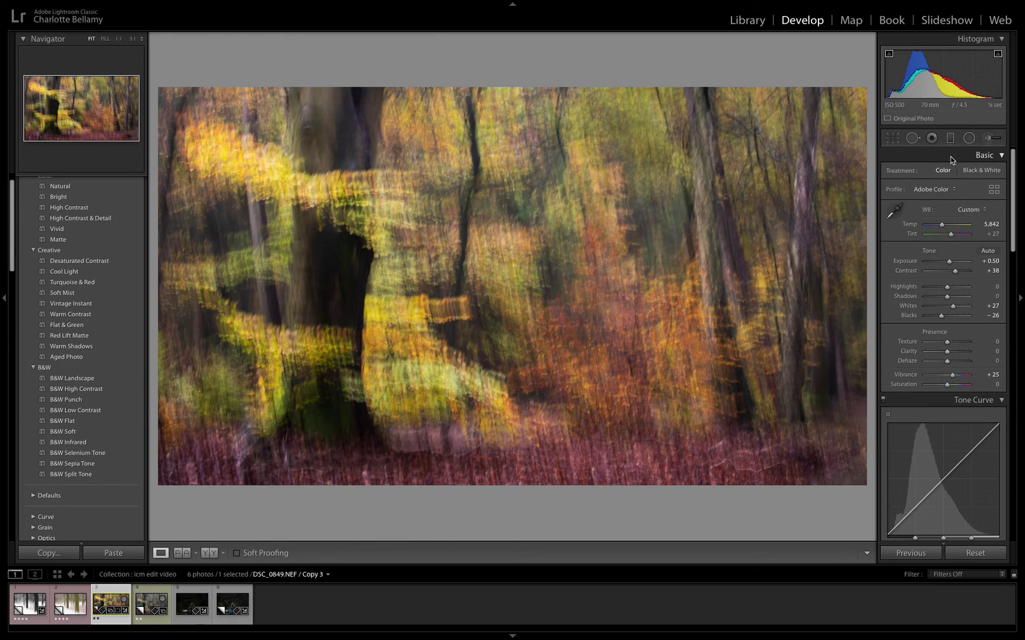